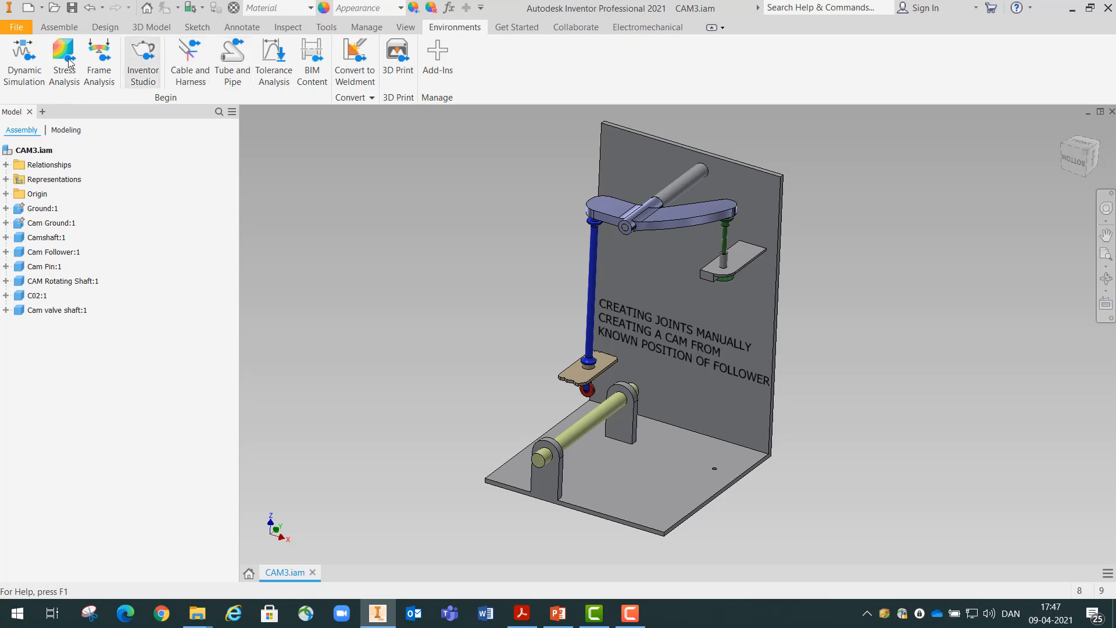
# Enter the Dynamic Simulation environment and inspect the imposed position curve of the Cylindrical:3 joint's translation without changing it
pyautogui.click(33, 61)
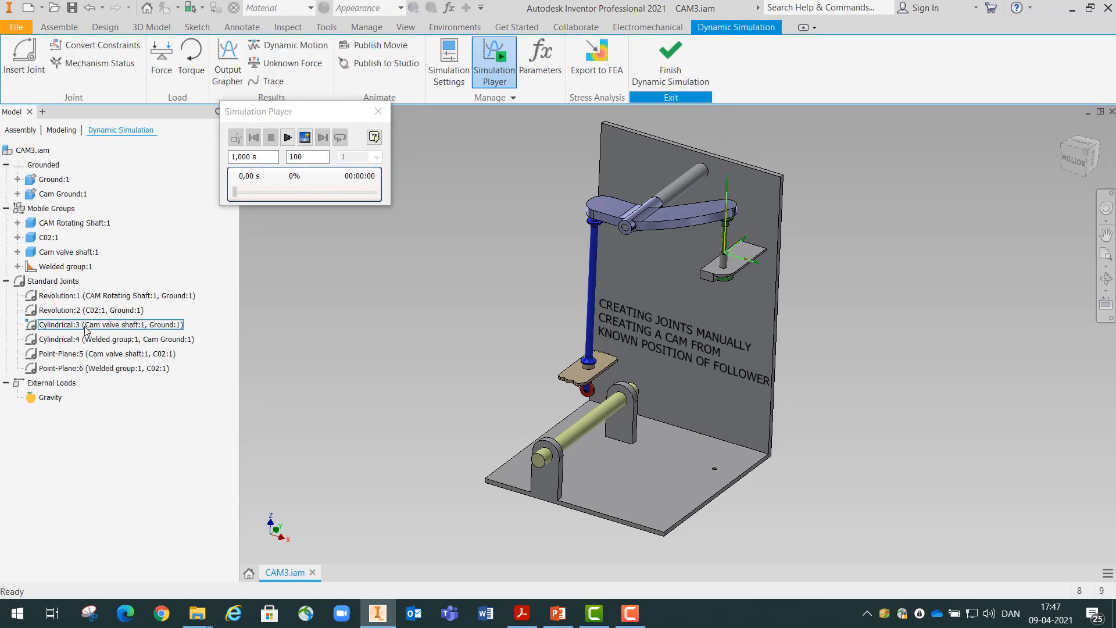
pyautogui.click(49, 327)
pyautogui.doubleClick(46, 327)
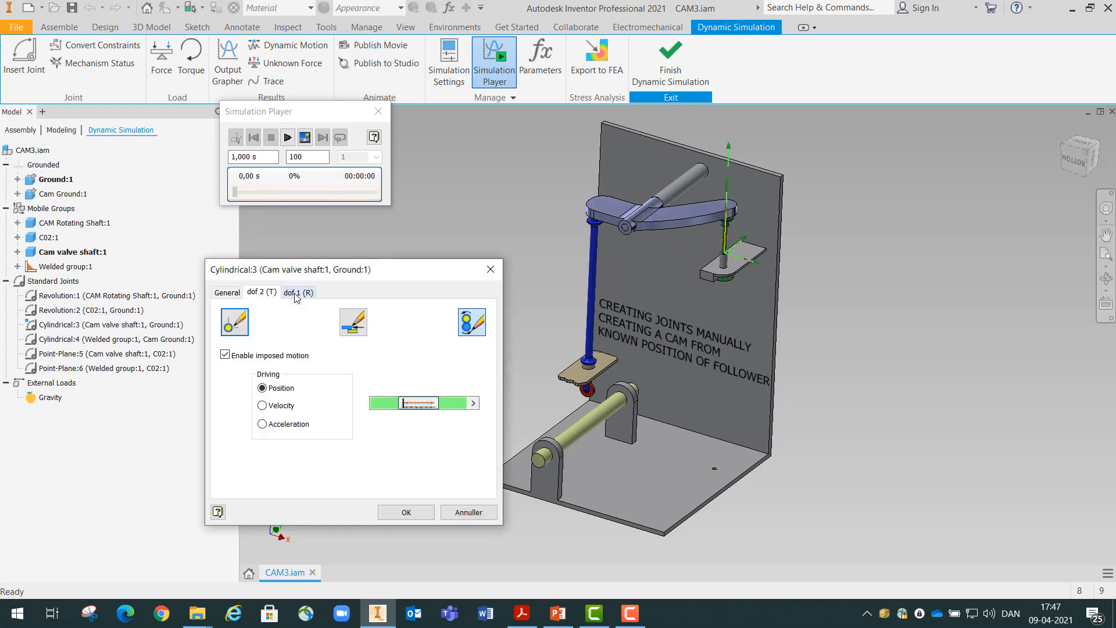
pyautogui.click(475, 328)
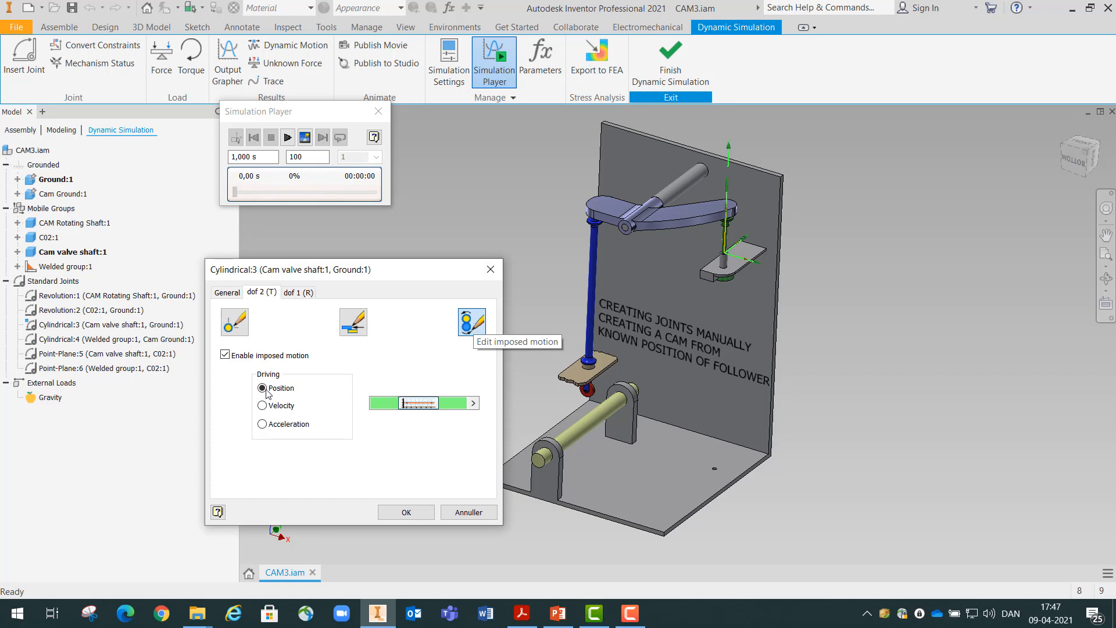
pyautogui.click(423, 406)
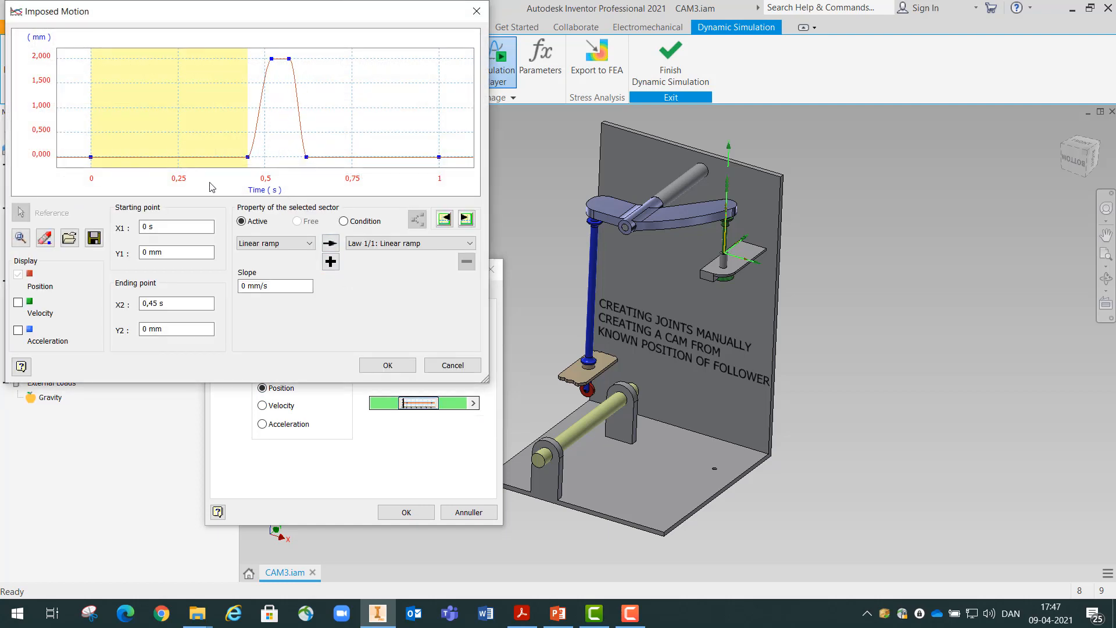
pyautogui.click(451, 366)
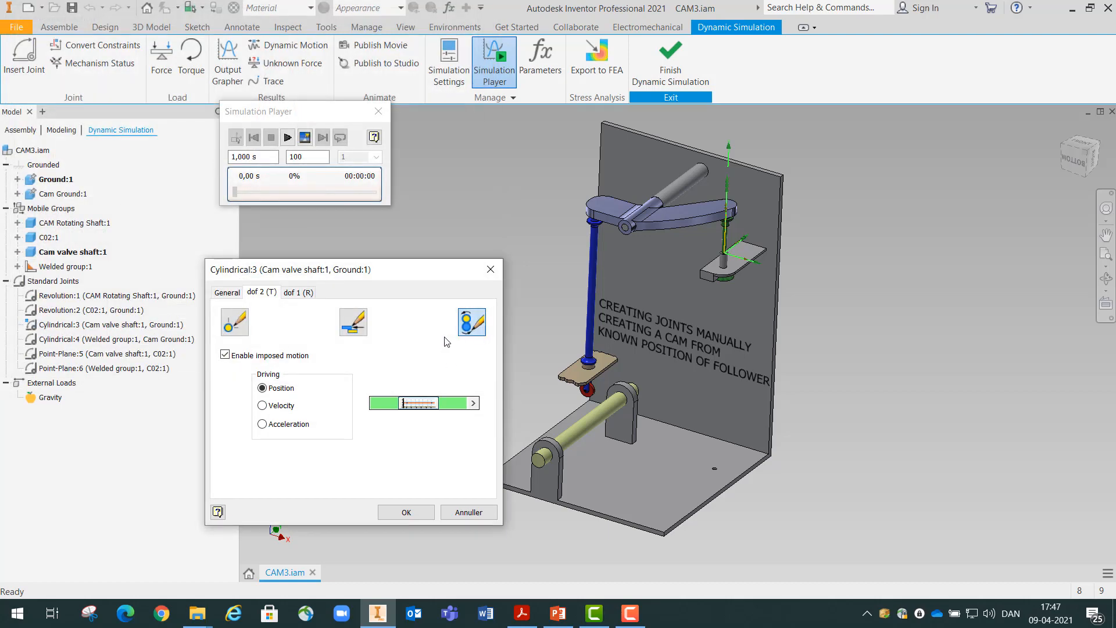
pyautogui.click(461, 512)
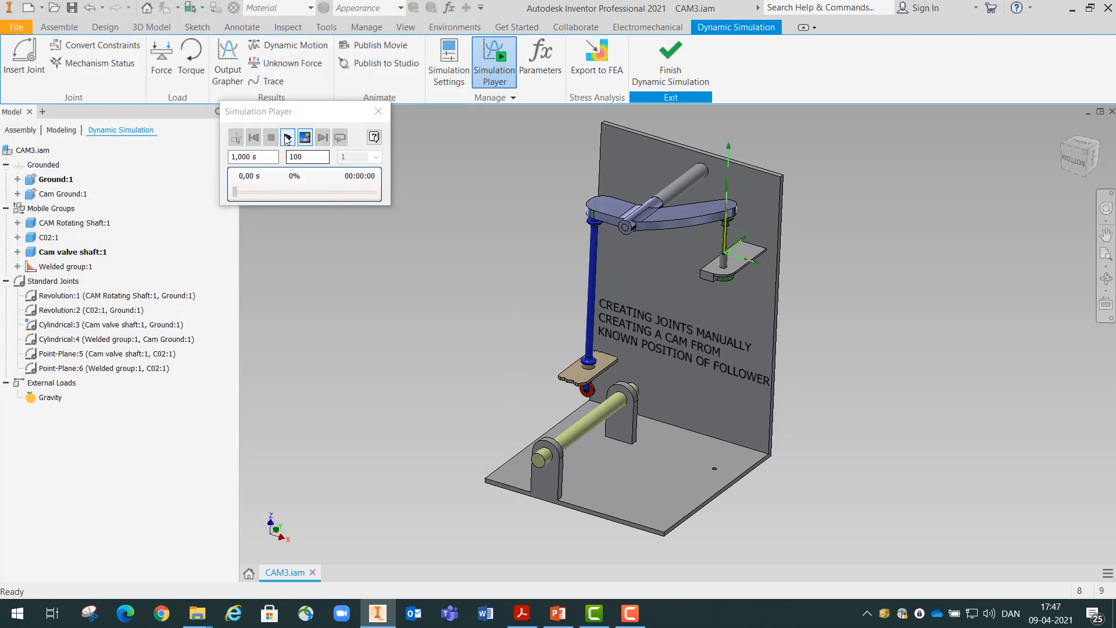
# Run the simulation and open the Output Grapher, enlarging its tree and graph areas
pyautogui.click(287, 138)
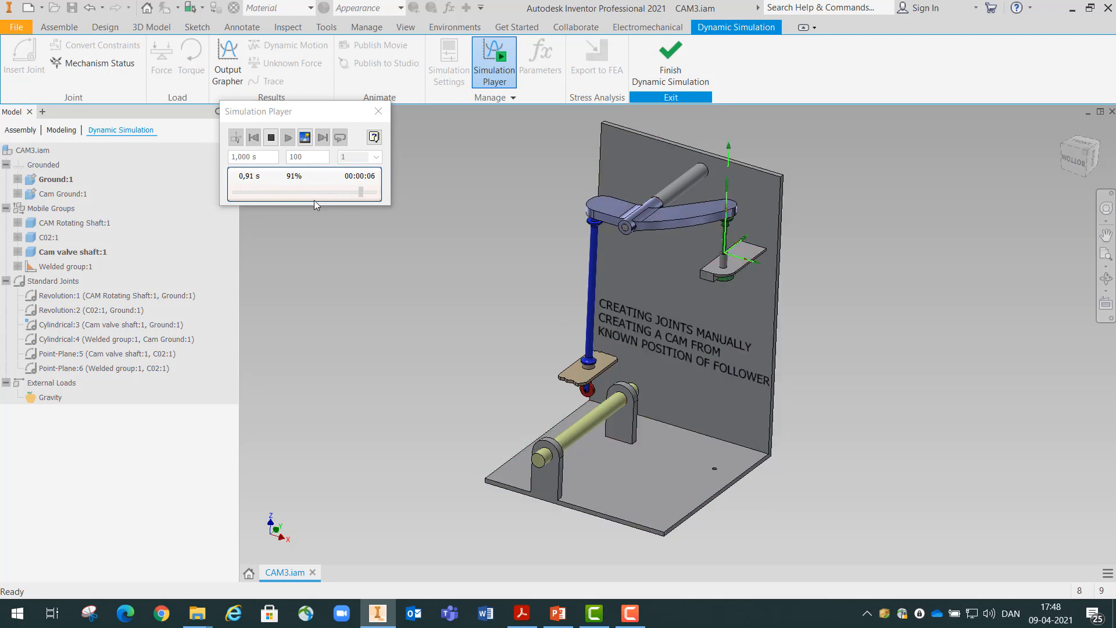
pyautogui.click(227, 65)
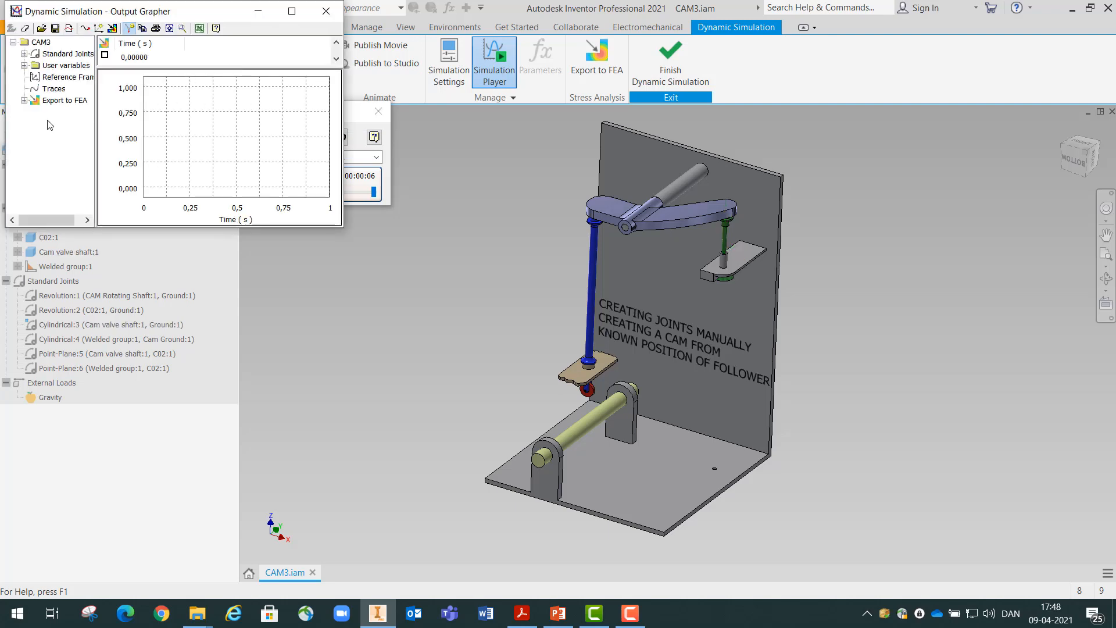
pyautogui.click(95, 108)
pyautogui.moveTo(95, 108); pyautogui.dragTo(129, 109)
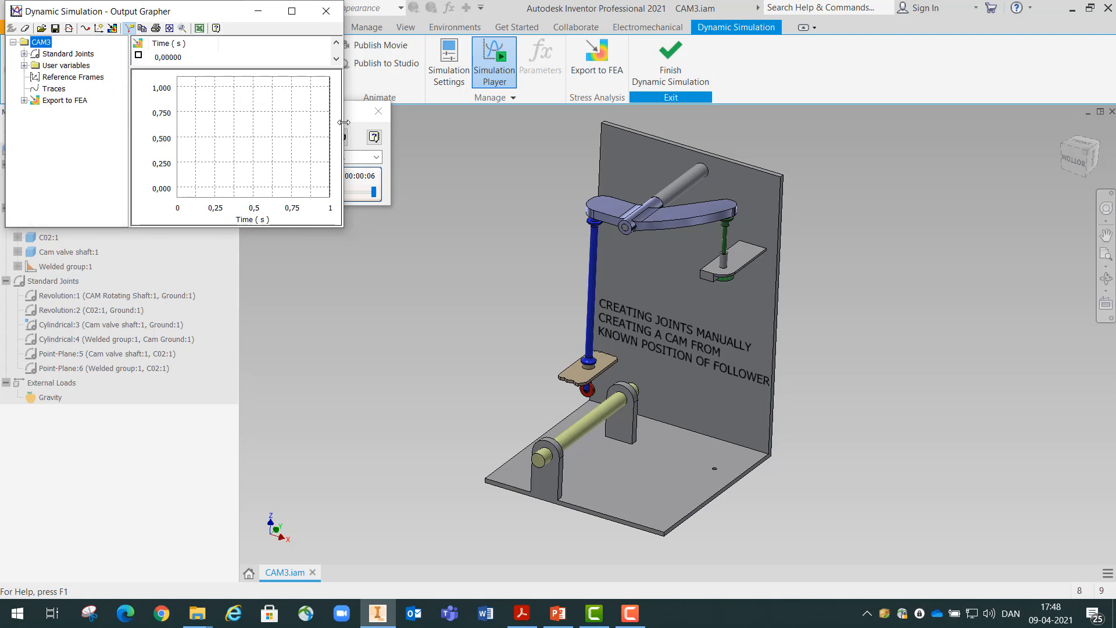
pyautogui.moveTo(343, 122); pyautogui.dragTo(447, 122)
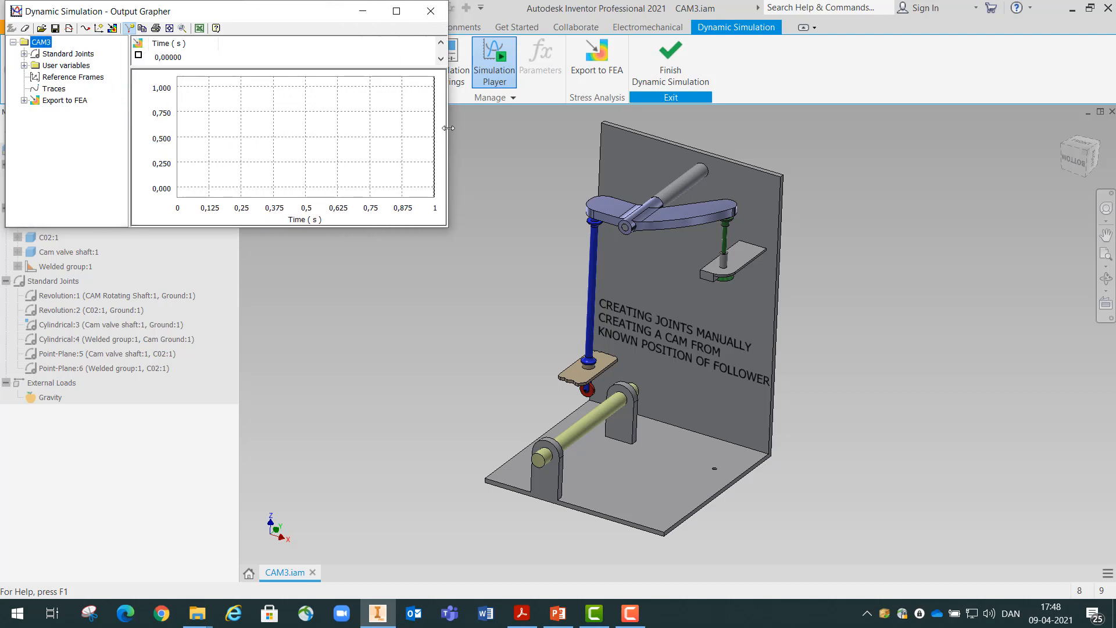
# Plot the P[2] position of the Cylindrical:3 joint to examine its curve, and remove it from the graph
pyautogui.click(24, 54)
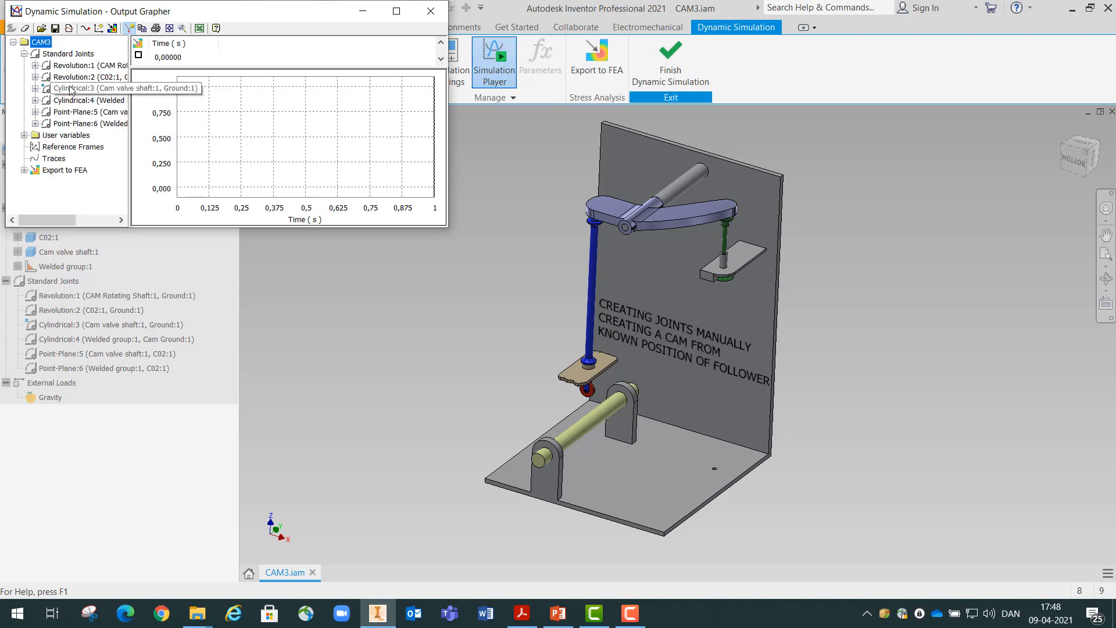
pyautogui.click(35, 88)
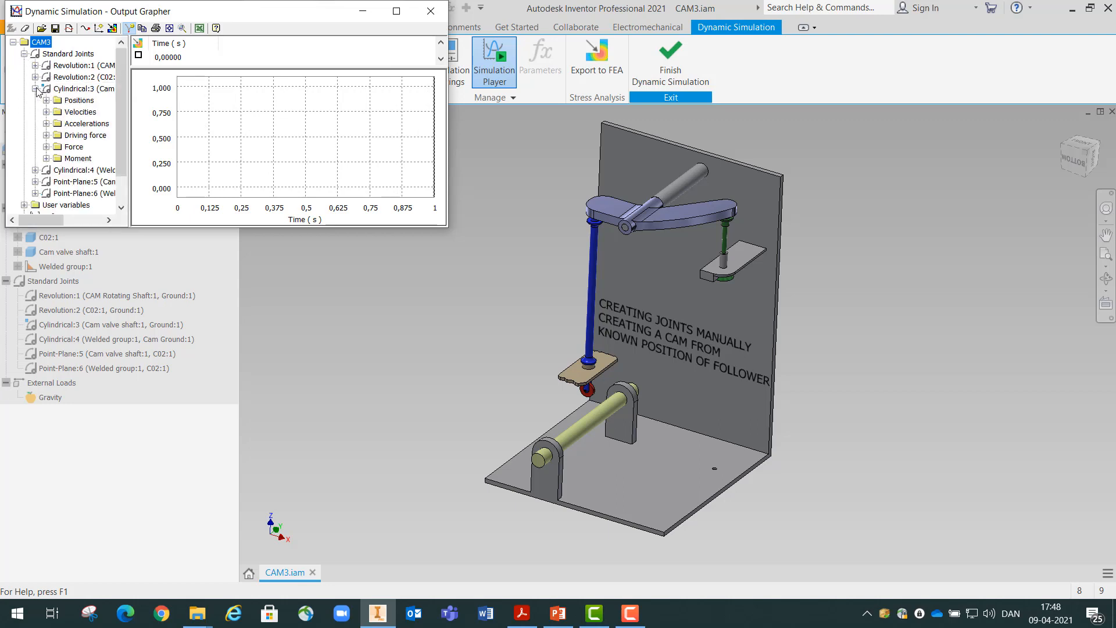
pyautogui.click(46, 100)
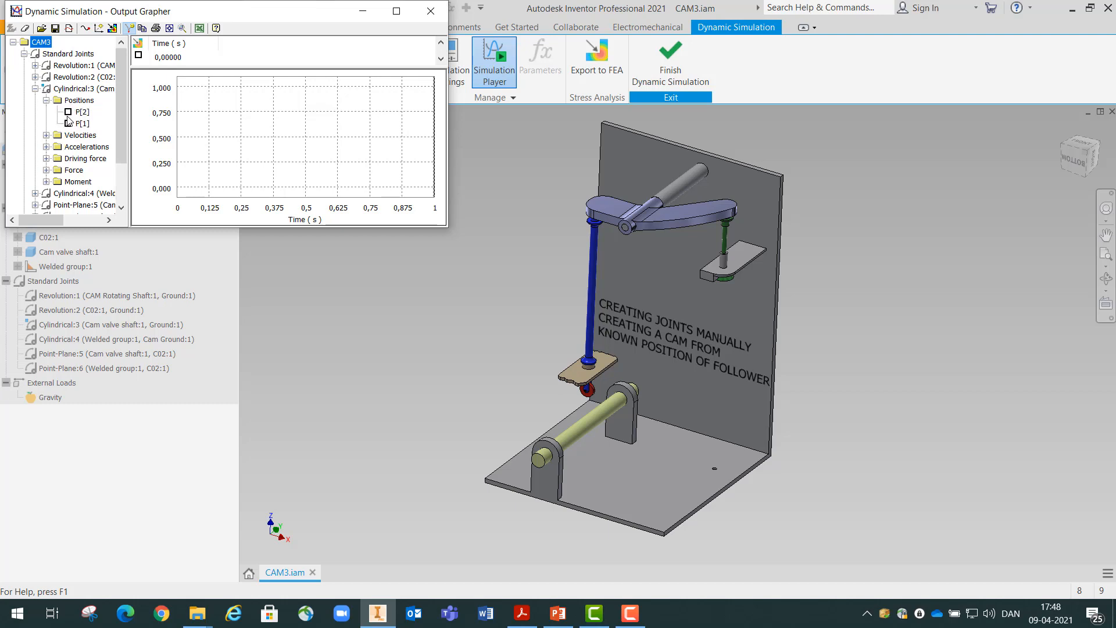
pyautogui.click(68, 113)
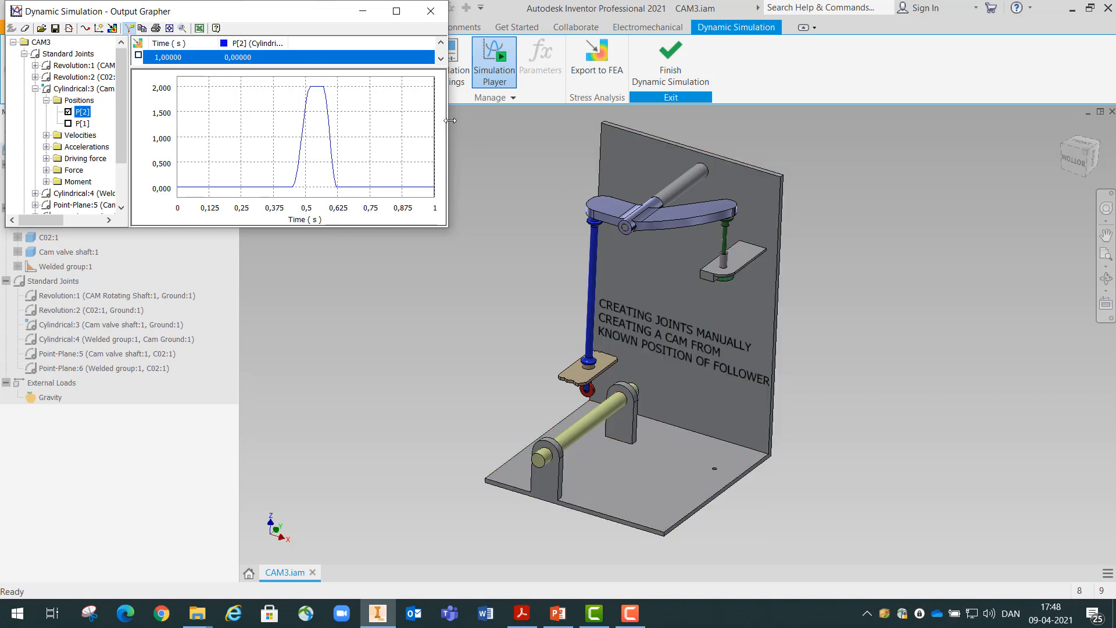
pyautogui.click(68, 112)
pyautogui.click(36, 88)
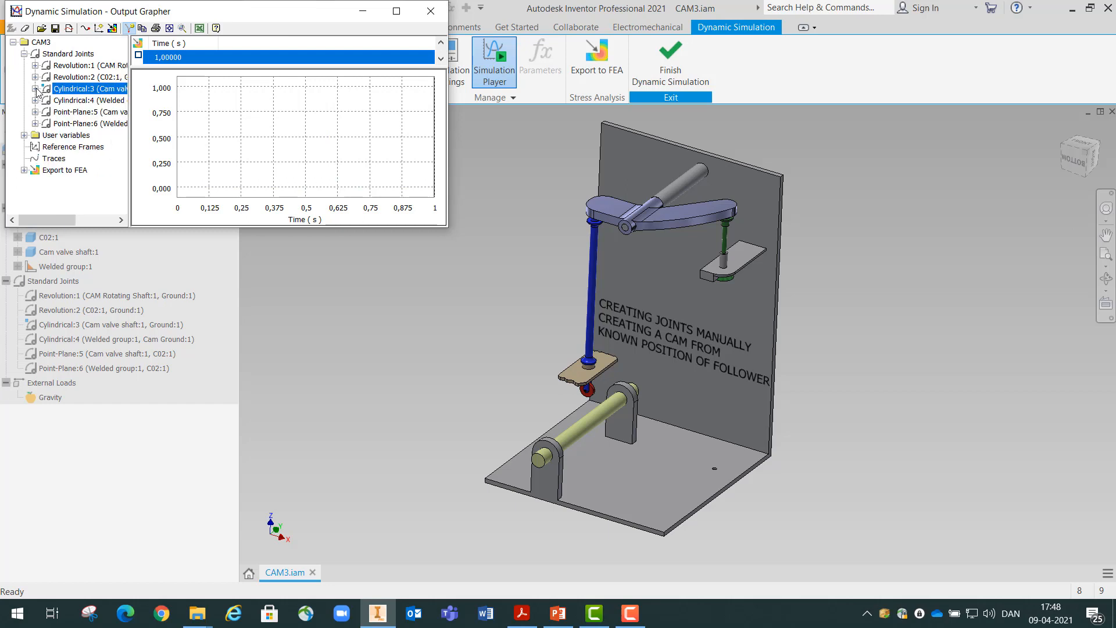
pyautogui.click(24, 53)
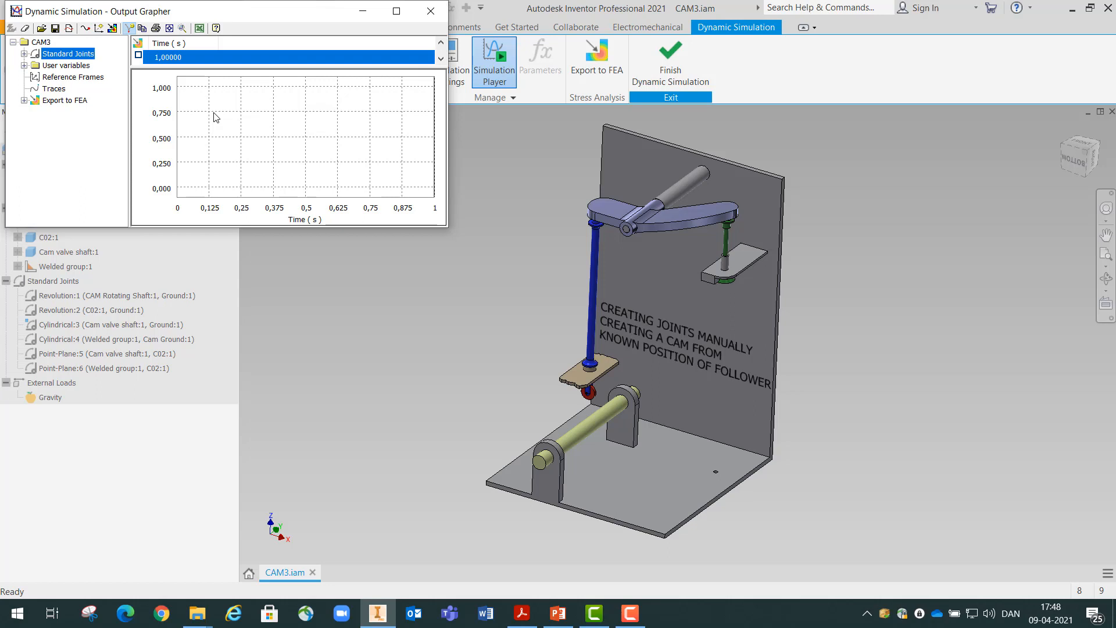
# Add a trajectory trace at the centre of the red follower roller, with CAM Rotating Shaft:1 as its reference
pyautogui.click(85, 29)
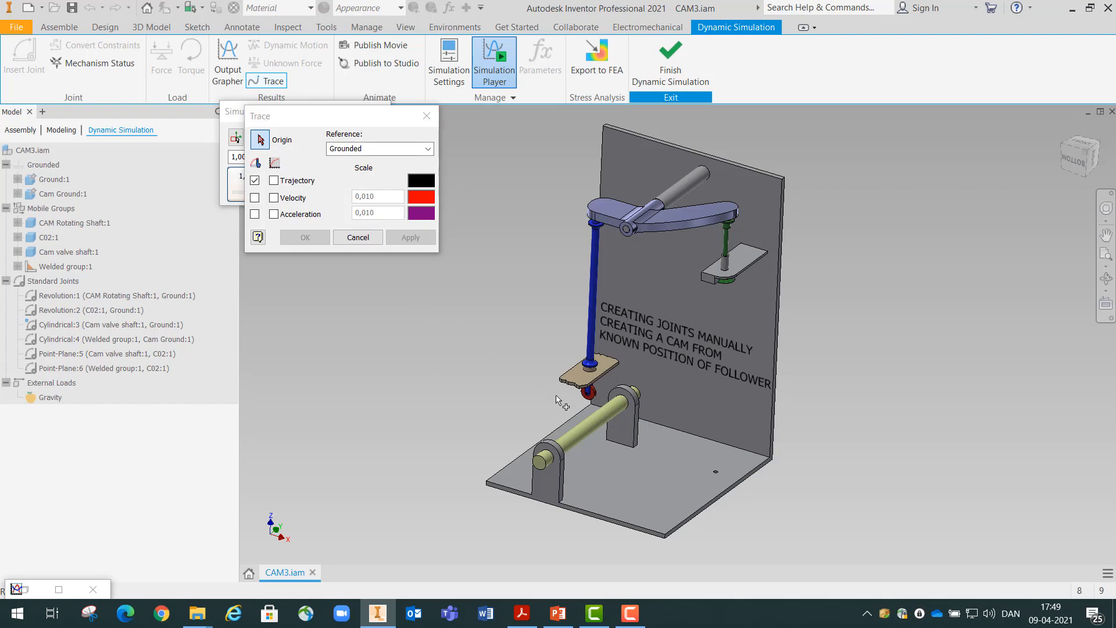
pyautogui.scroll(5, 579, 387)
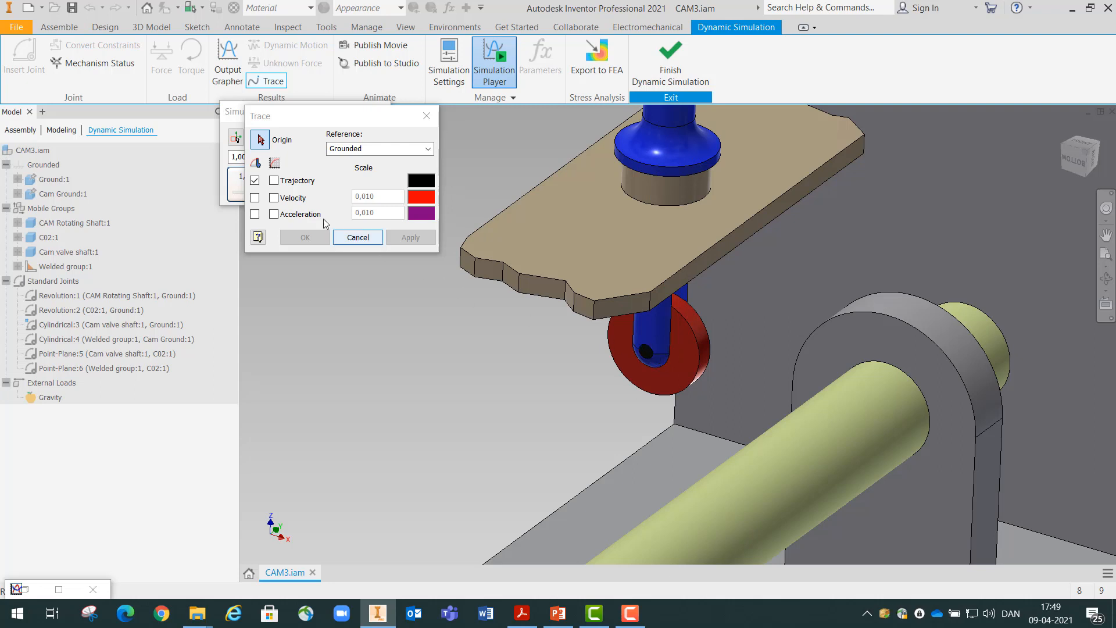
pyautogui.click(689, 324)
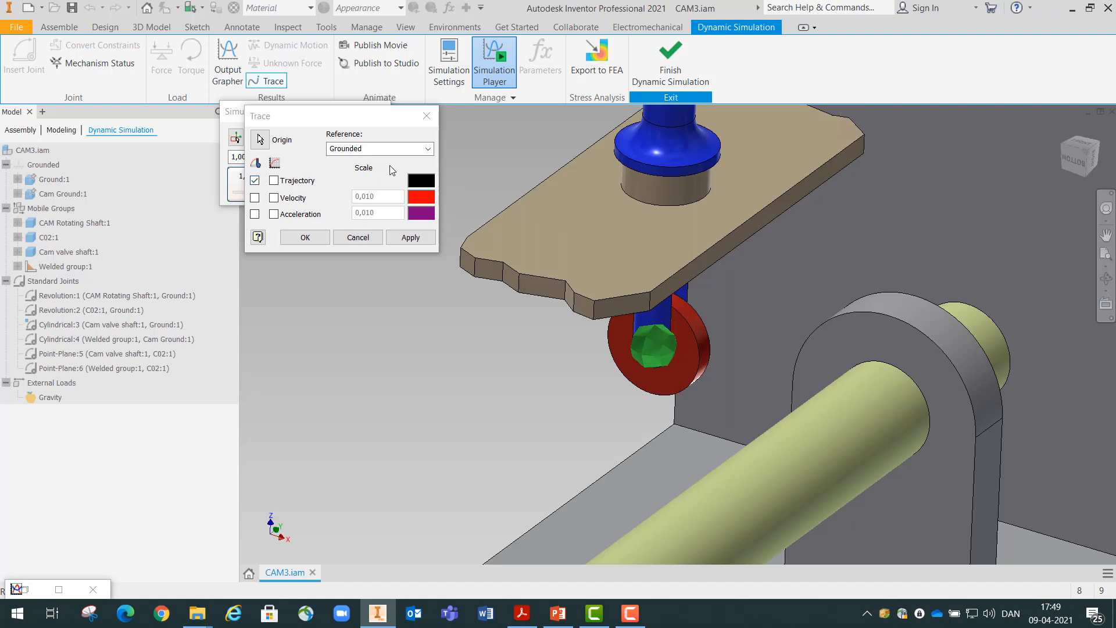
pyautogui.click(428, 151)
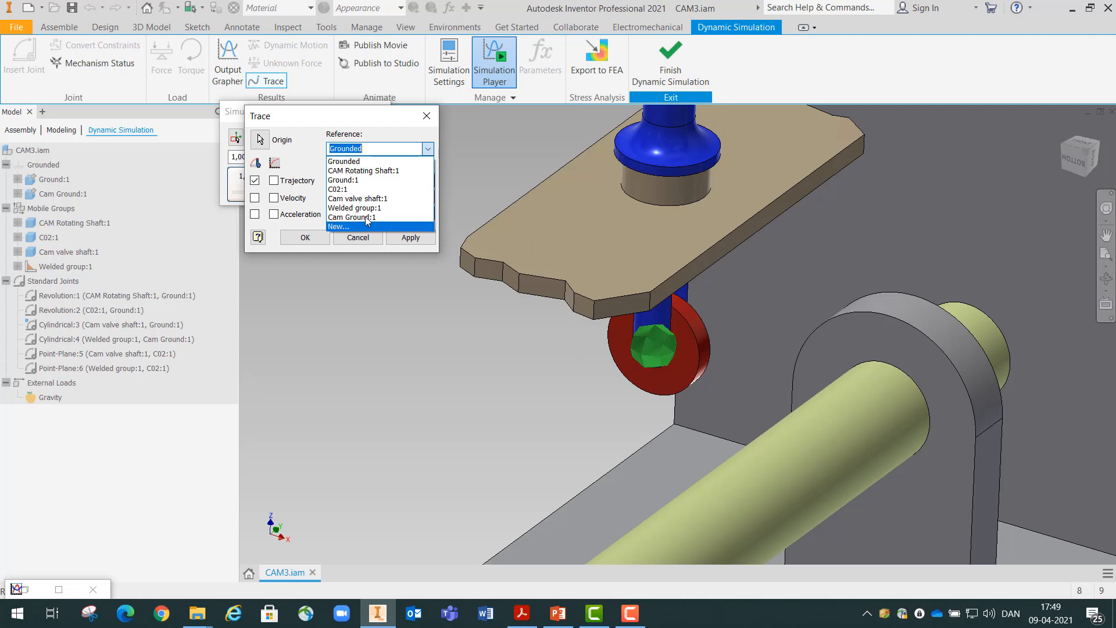
pyautogui.click(350, 170)
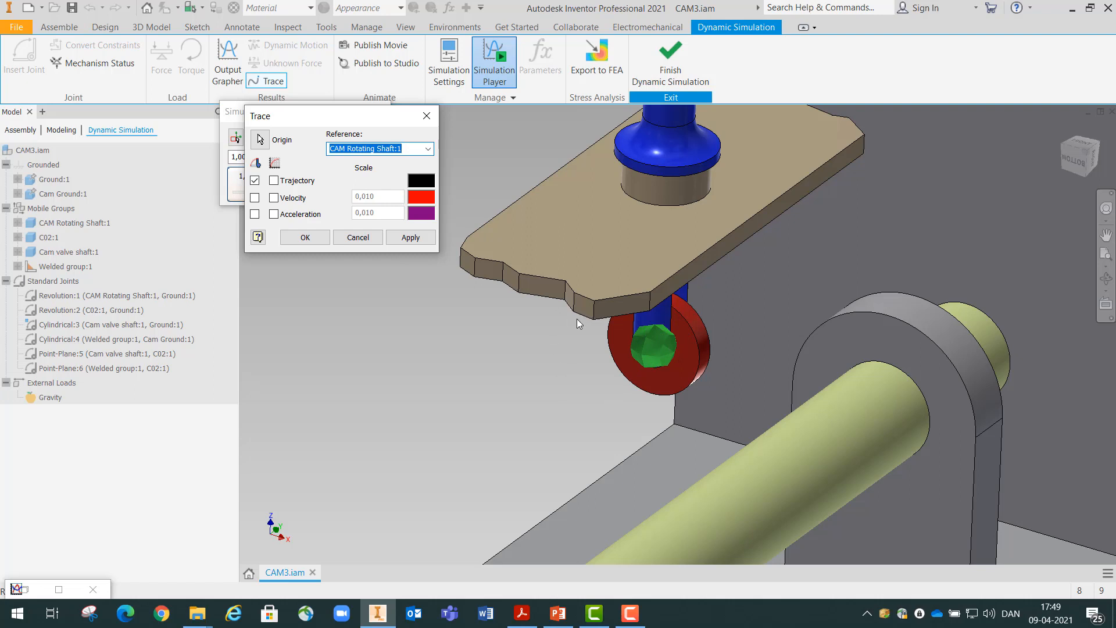
pyautogui.click(304, 238)
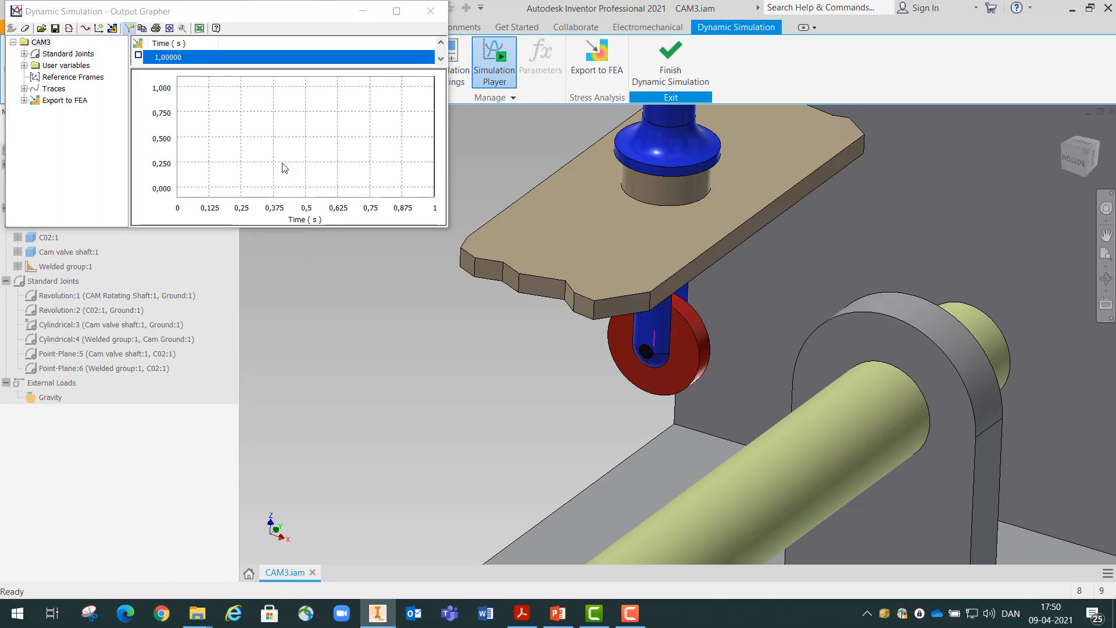
# Minimize the Output Grapher and replay the simulation to examine the roller trace and the motion of the rotating shaft
pyautogui.click(363, 15)
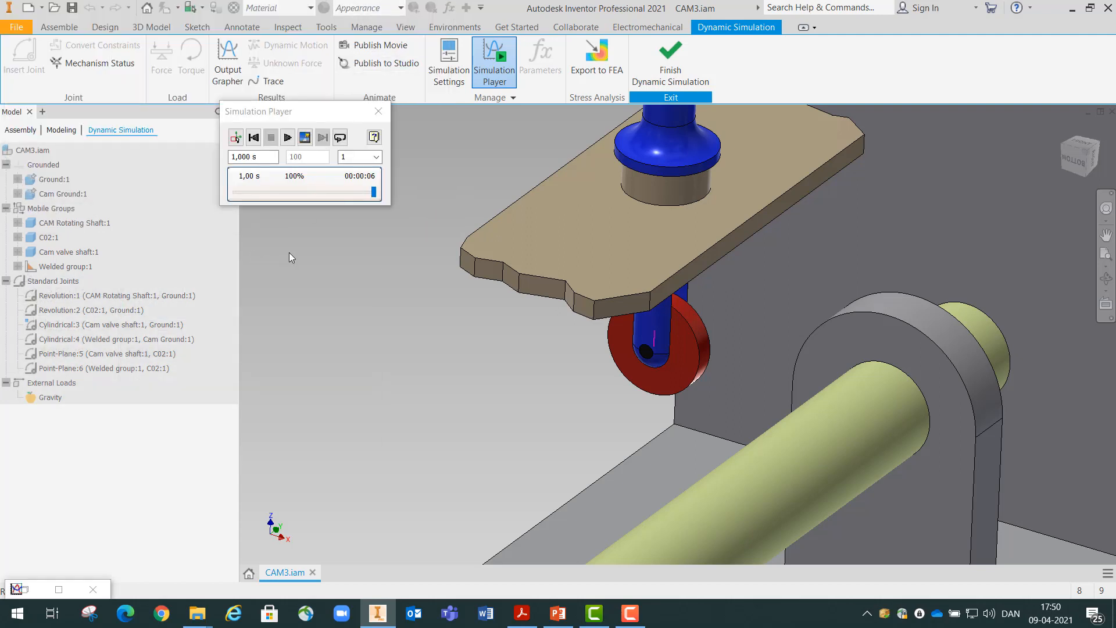
pyautogui.click(288, 138)
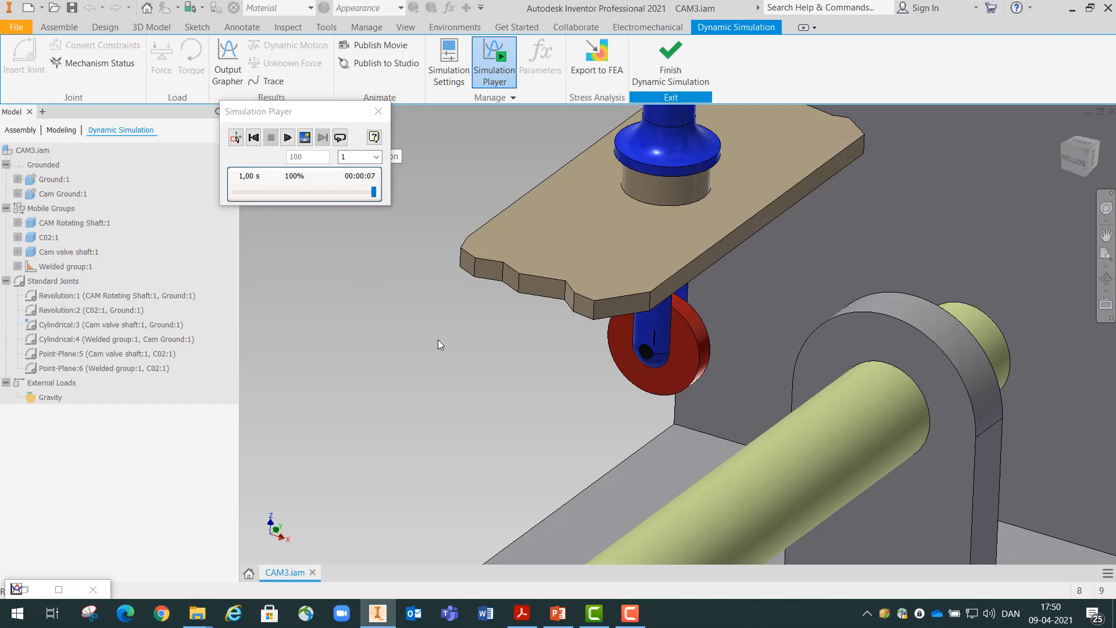
pyautogui.scroll(-6, 438, 340)
pyautogui.scroll(3, 411, 277)
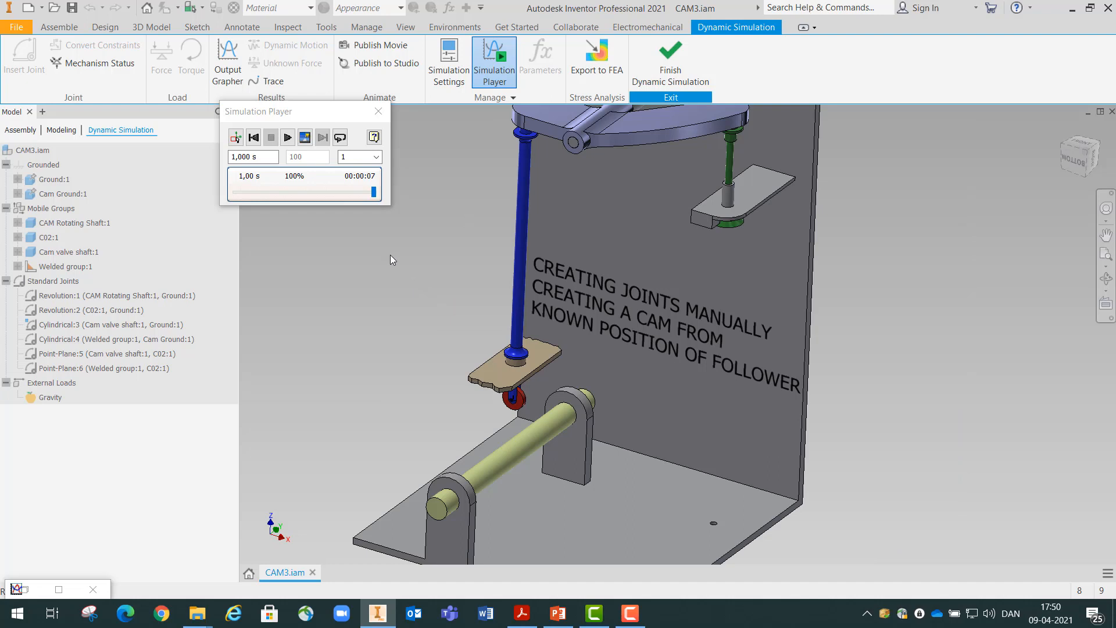
pyautogui.click(256, 140)
pyautogui.click(288, 138)
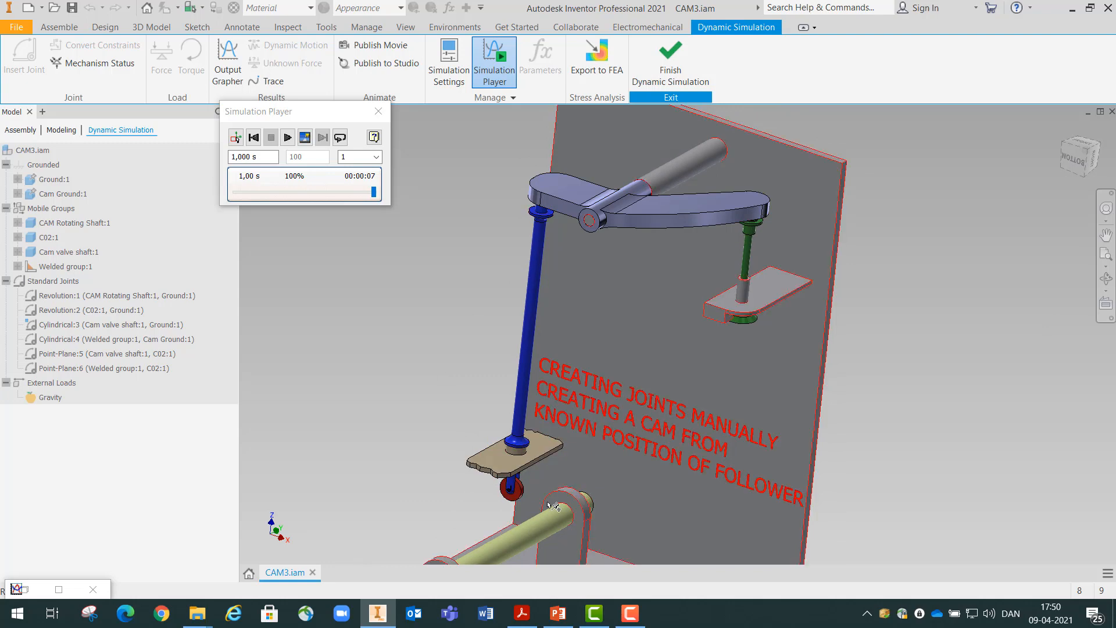
pyautogui.scroll(8, 550, 525)
pyautogui.scroll(-6, 540, 548)
pyautogui.scroll(-4, 536, 549)
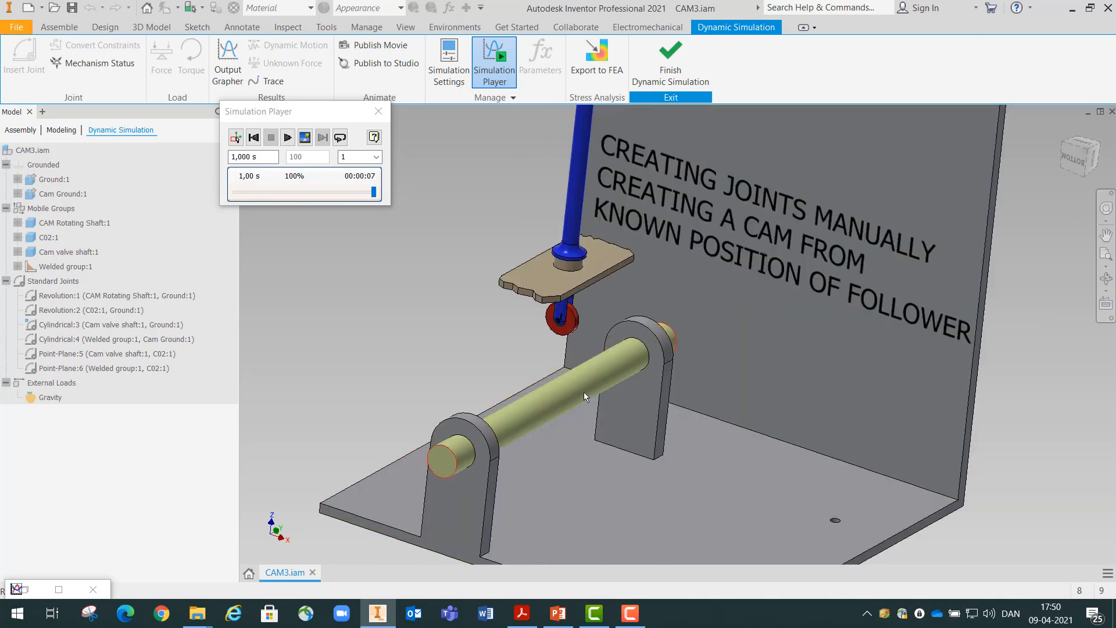
pyautogui.moveTo(585, 393)
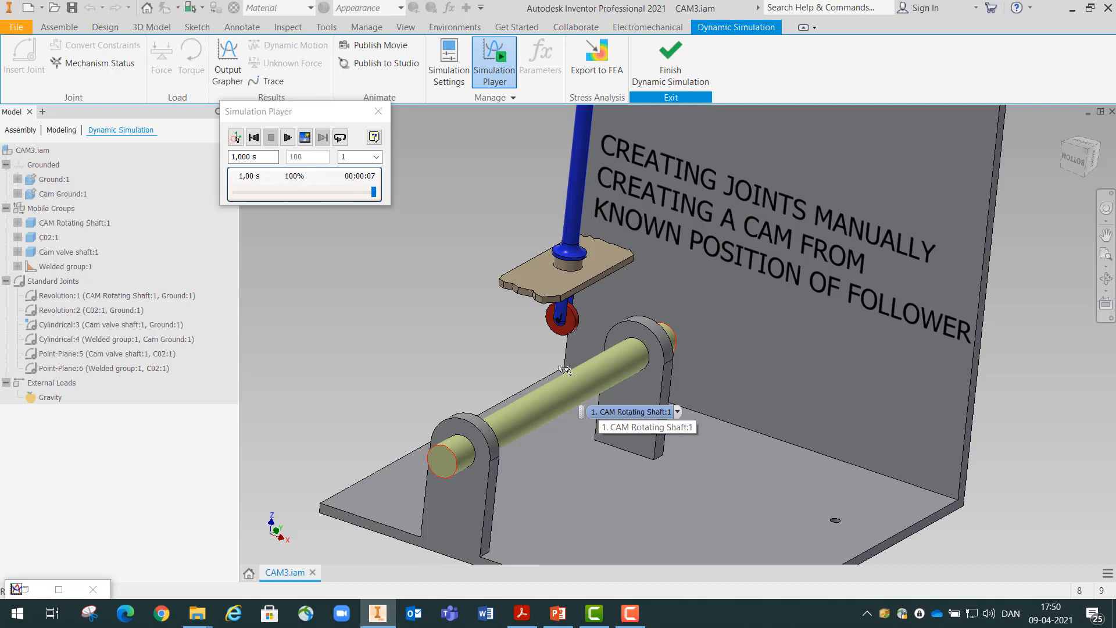
# Return the simulation to construction mode and open the dof 1 (R) properties of the Revolution:1 joint
pyautogui.click(236, 140)
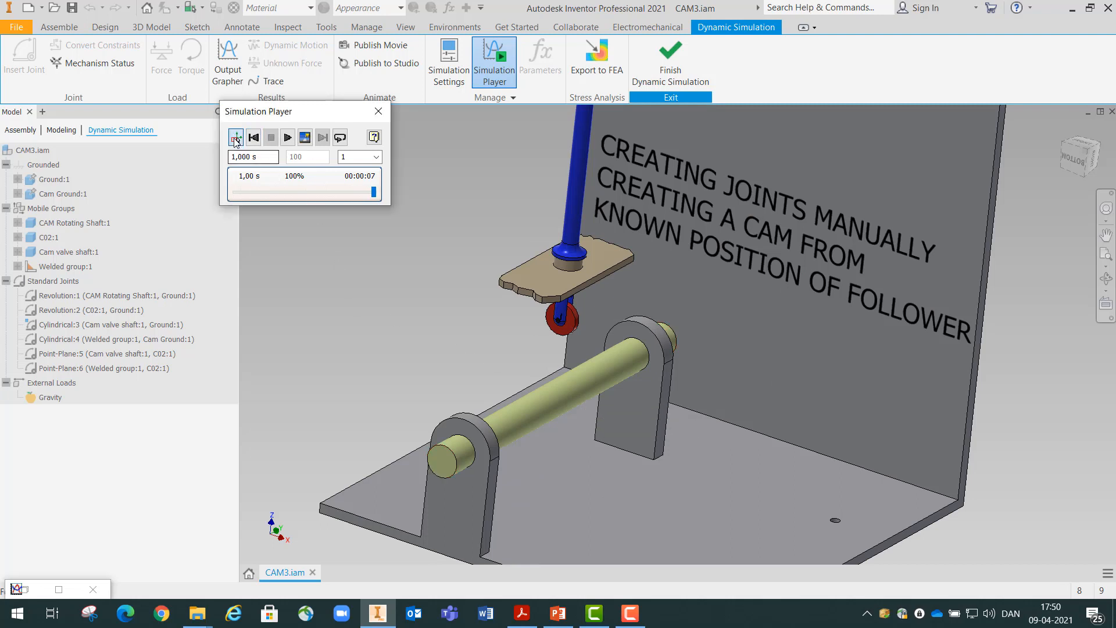
pyautogui.click(235, 140)
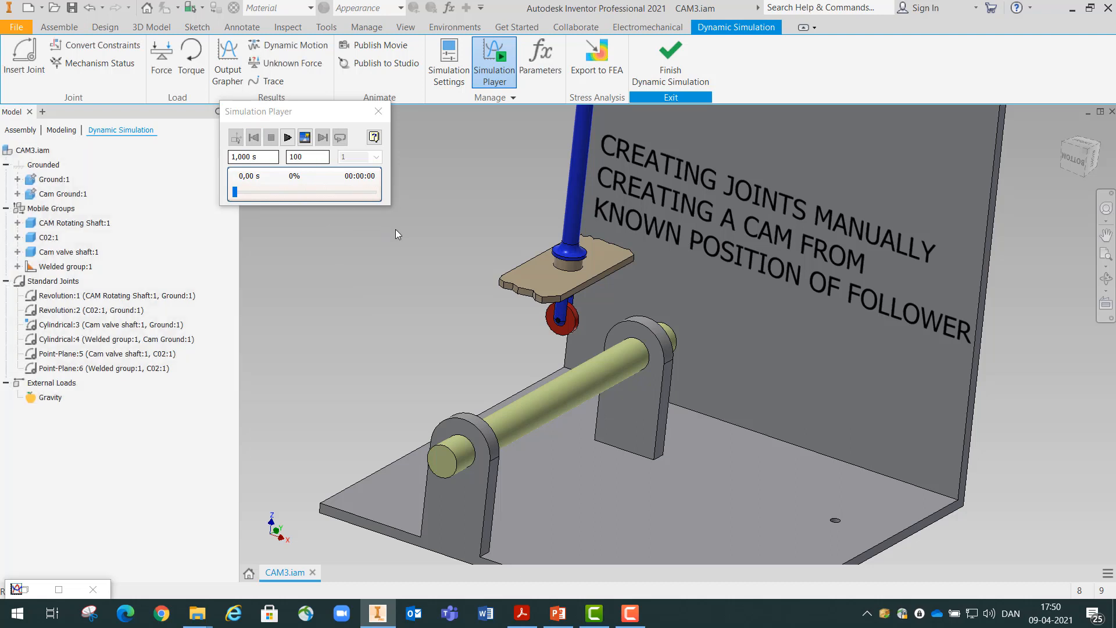
pyautogui.rightClick(69, 300)
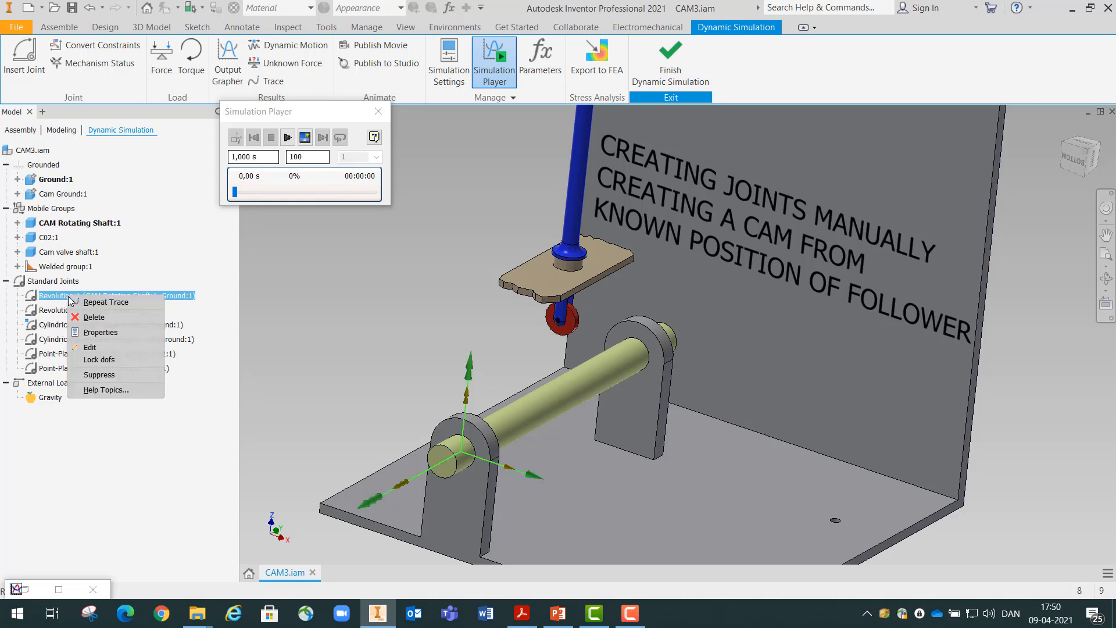
pyautogui.click(102, 333)
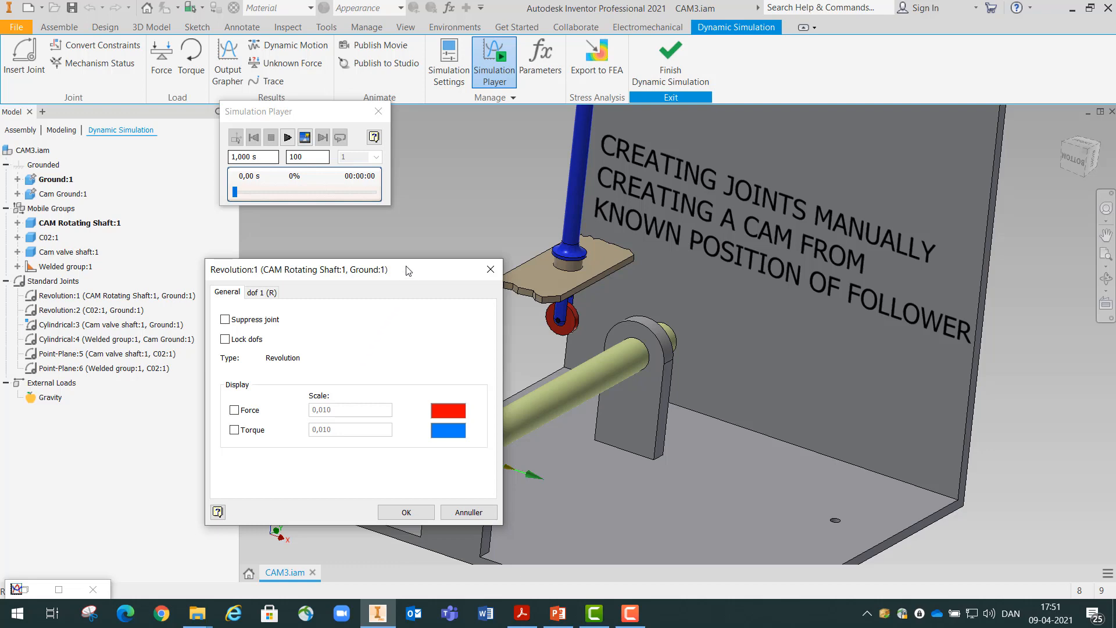
pyautogui.moveTo(403, 266); pyautogui.dragTo(933, 195)
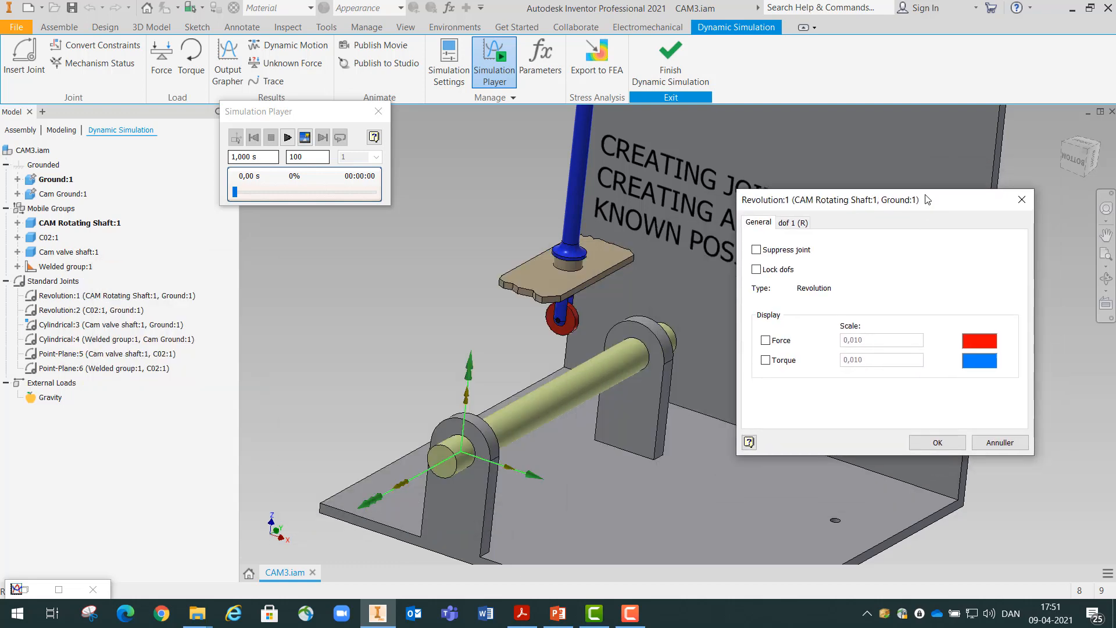
pyautogui.click(792, 224)
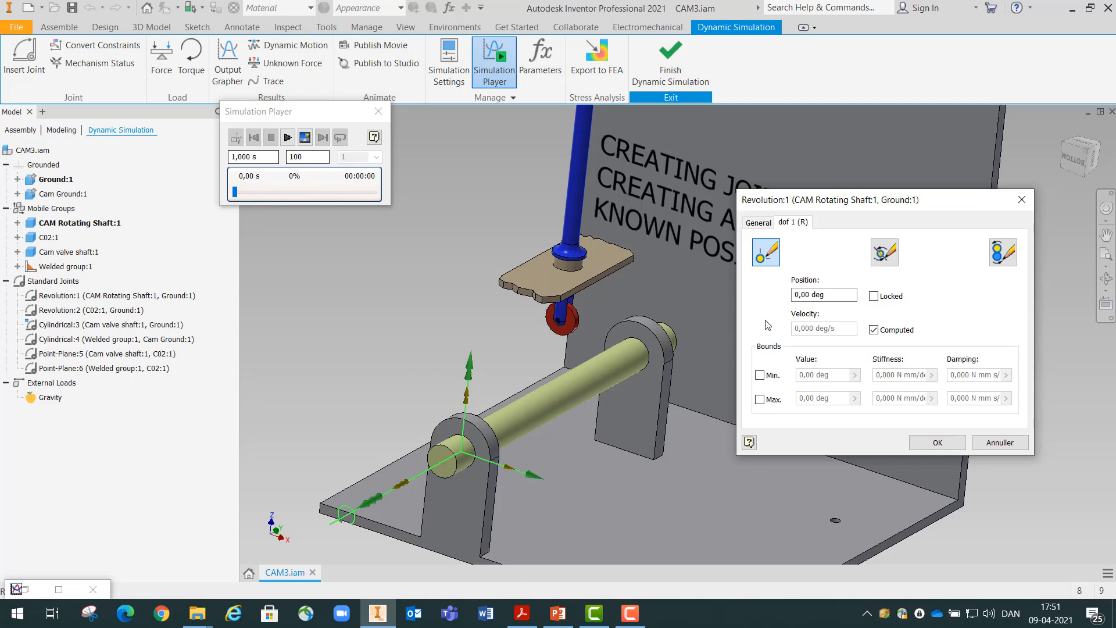
# Enable imposed motion on the Revolution:1 joint, driven by a constant velocity of 360 deg/s
pyautogui.click(1004, 256)
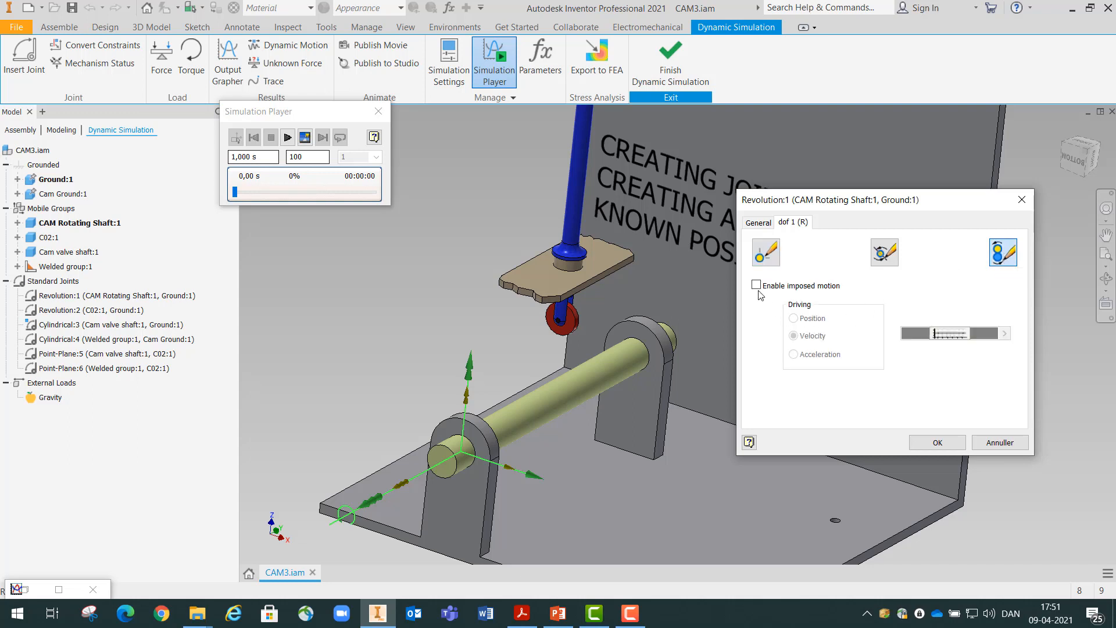
pyautogui.click(757, 285)
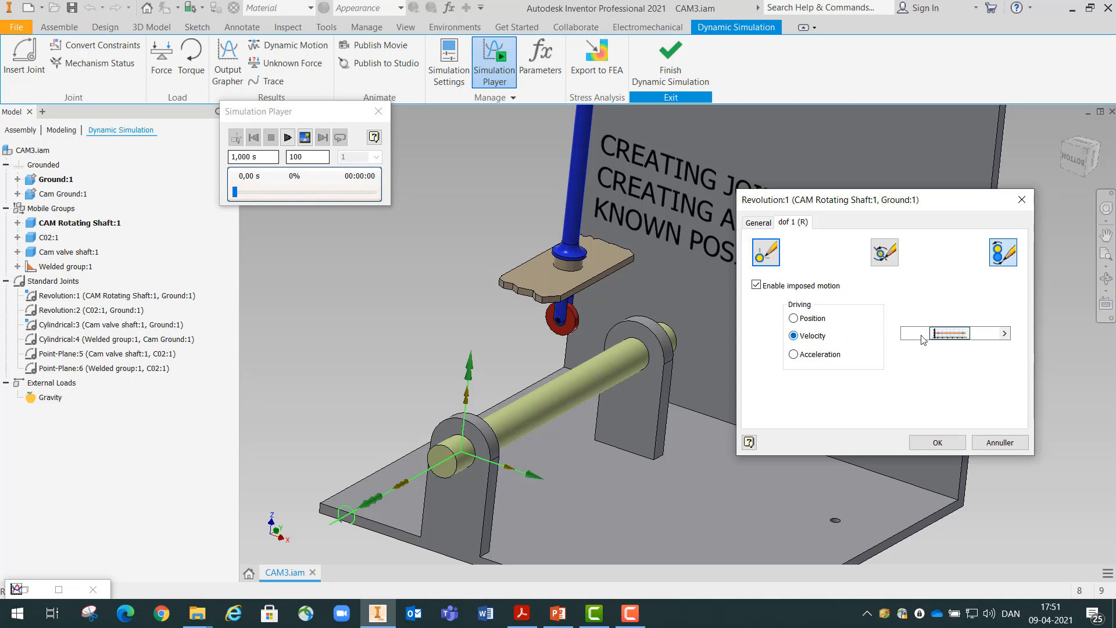
pyautogui.rightClick(952, 337)
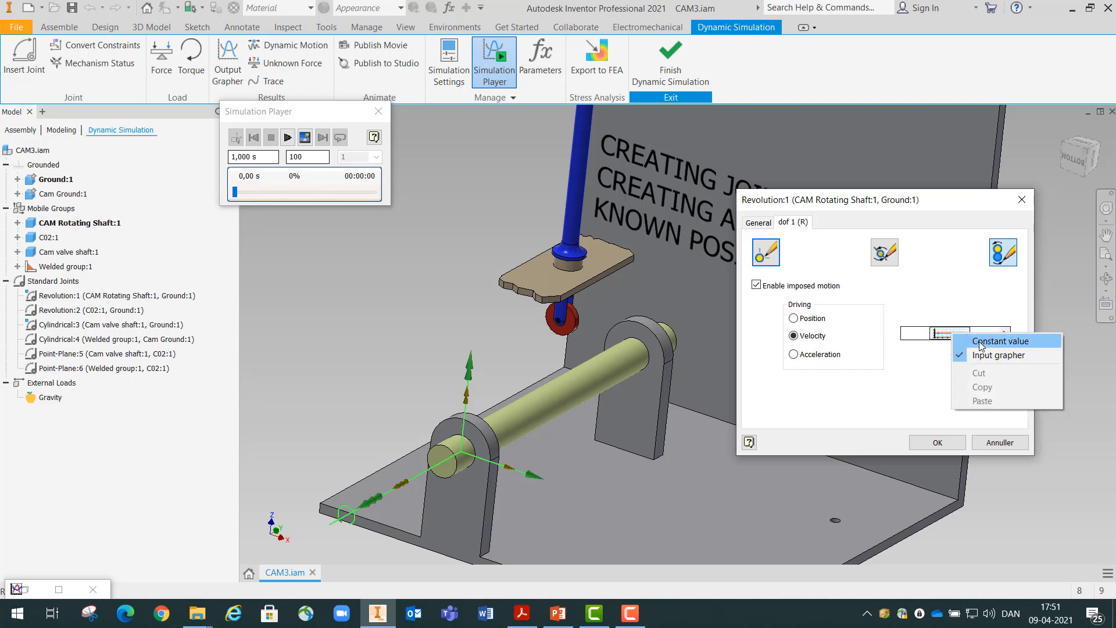
pyautogui.click(962, 341)
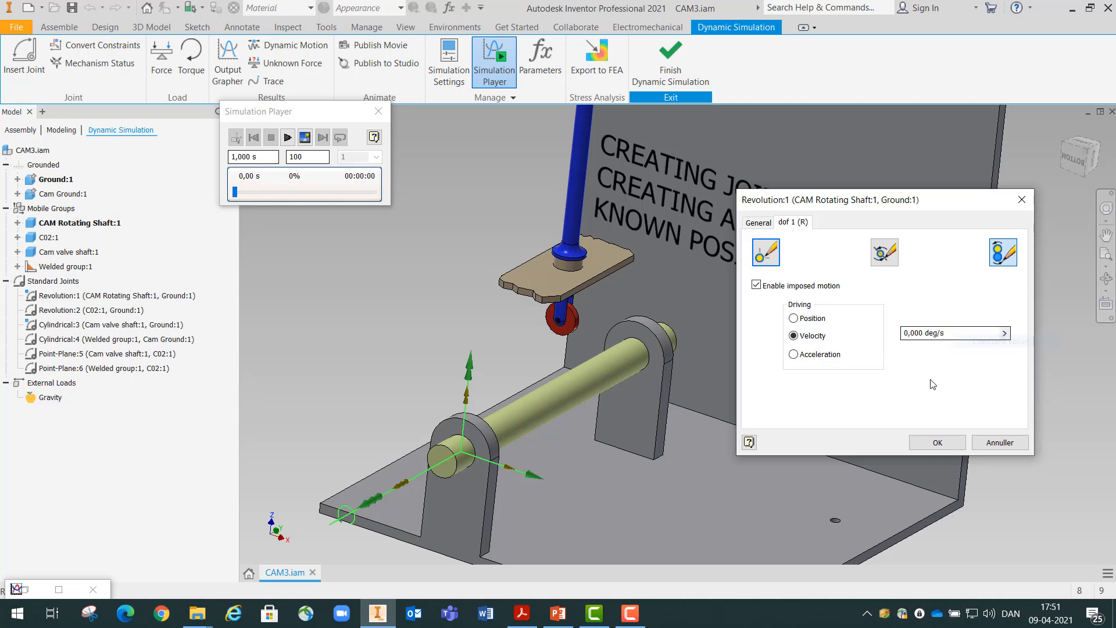
pyautogui.click(924, 331)
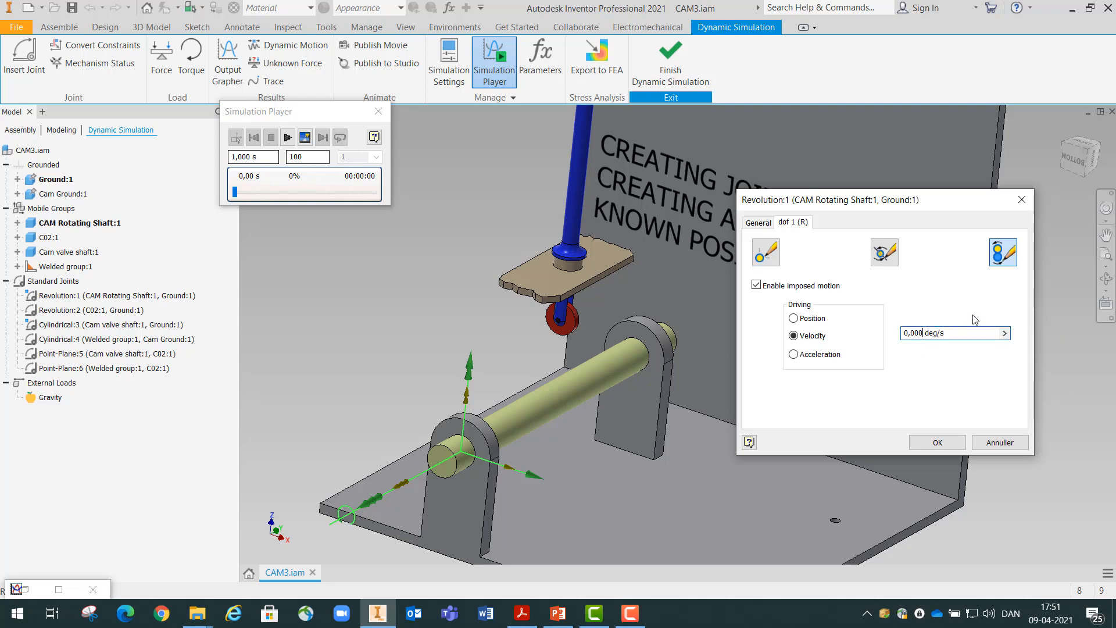
pyautogui.press('BackSpace')
pyautogui.press('BackSpace')
pyautogui.press('BackSpace')
pyautogui.press('BackSpace')
pyautogui.press('BackSpace')
pyautogui.write('360')
pyautogui.click(937, 442)
# Run the simulation with the rotating shaft driven and examine the shape of the roller's trace curve
pyautogui.scroll(-5, 811, 393)
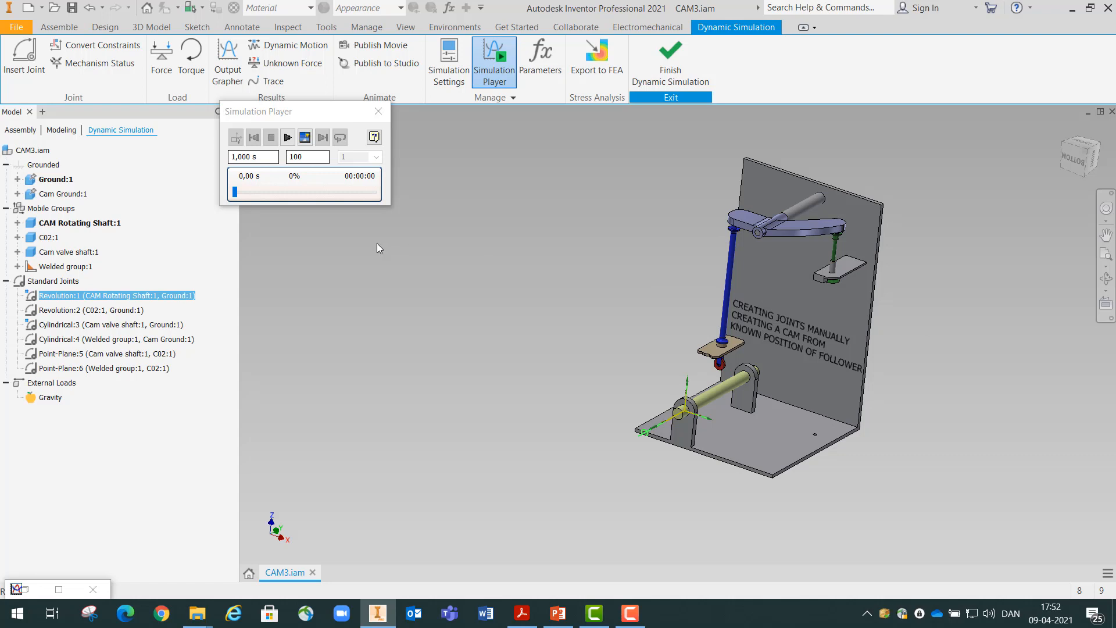
pyautogui.click(287, 137)
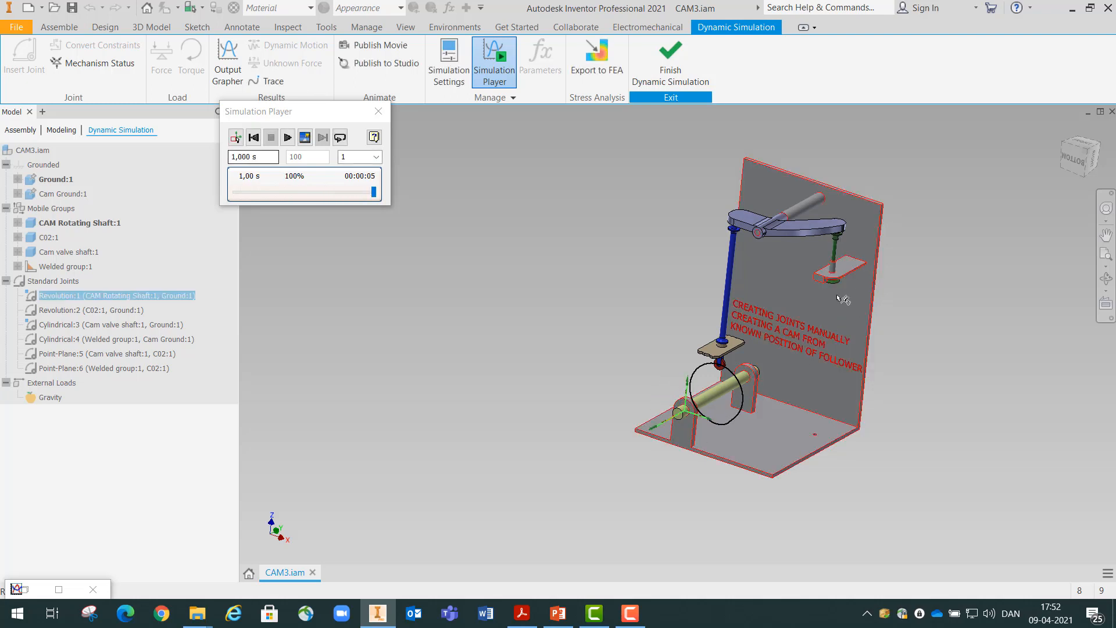
pyautogui.scroll(3, 762, 426)
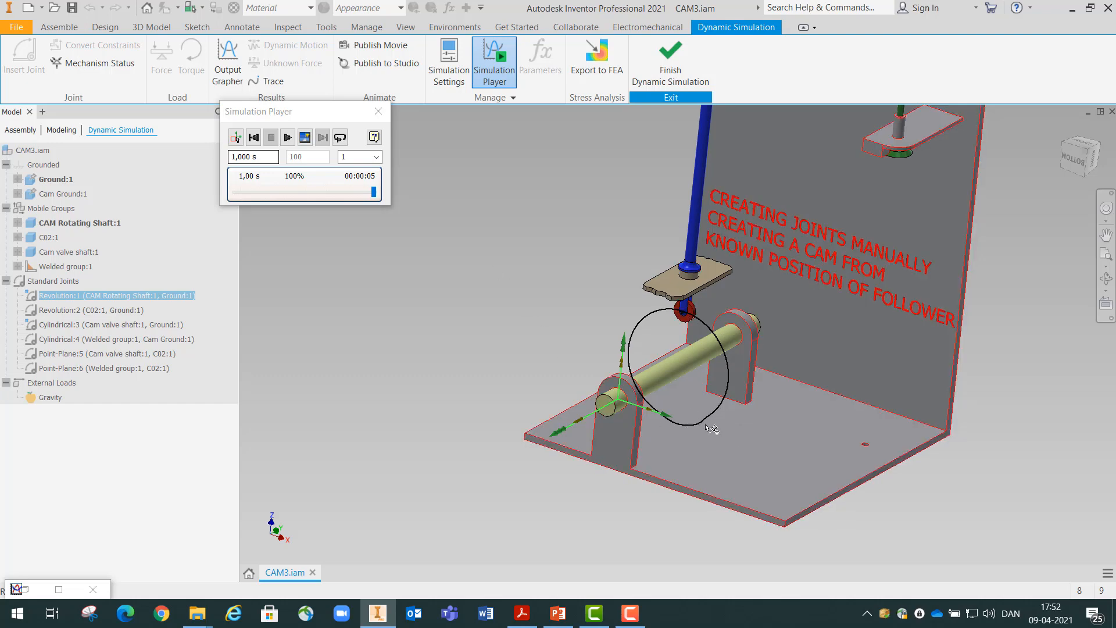
pyautogui.scroll(-5, 712, 429)
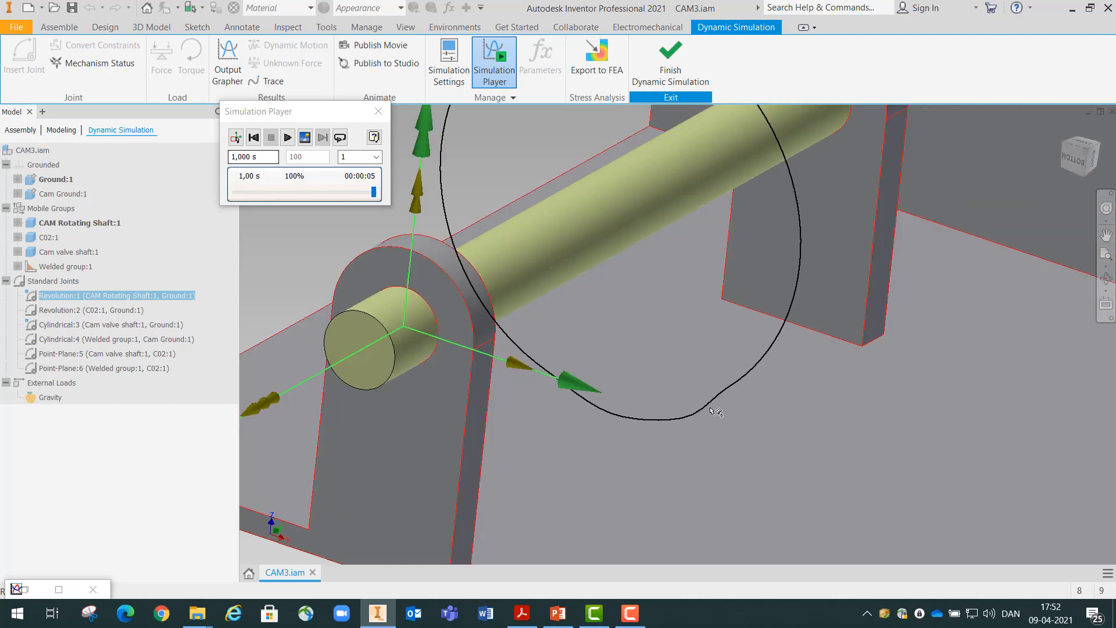
pyautogui.scroll(5, 686, 398)
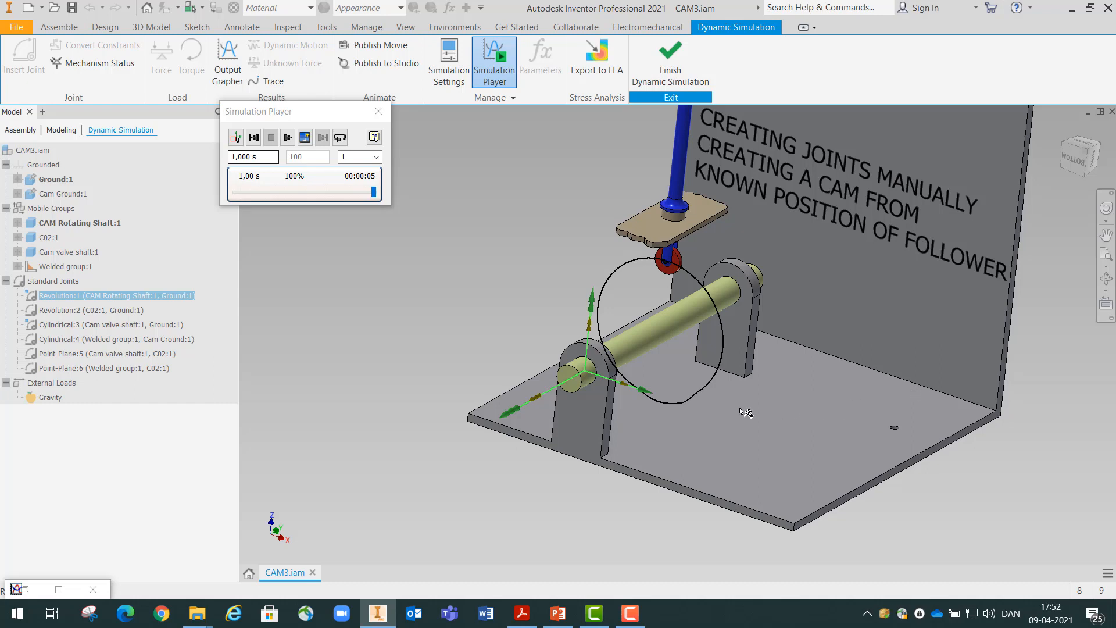
# Restore the Output Grapher as a smaller window, sized so that the model stays visible beside it
pyautogui.click(48, 591)
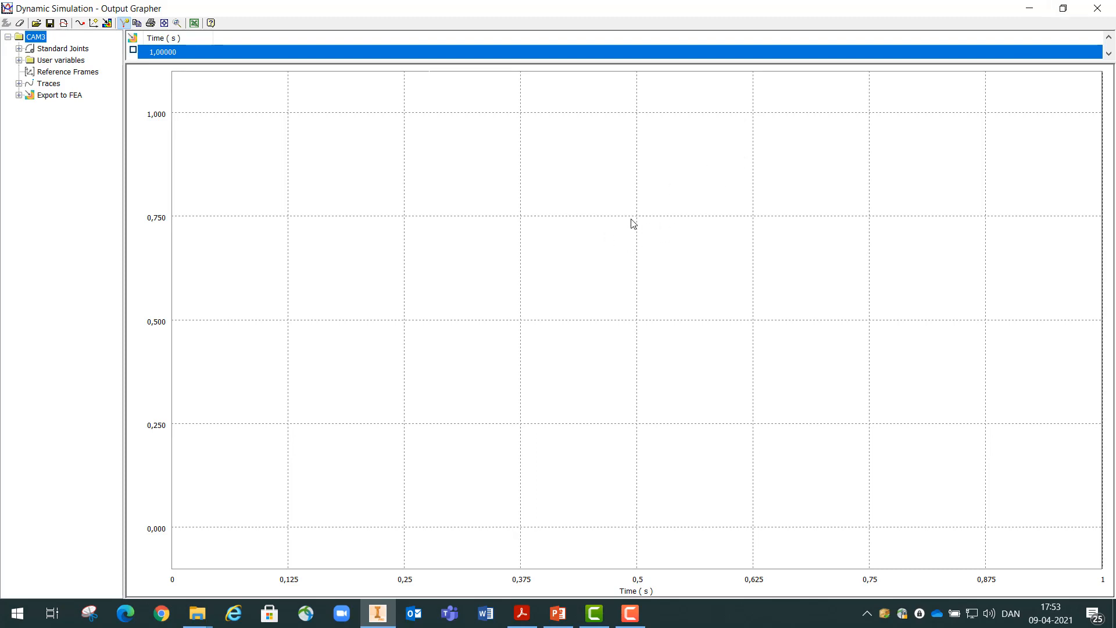
pyautogui.click(1062, 16)
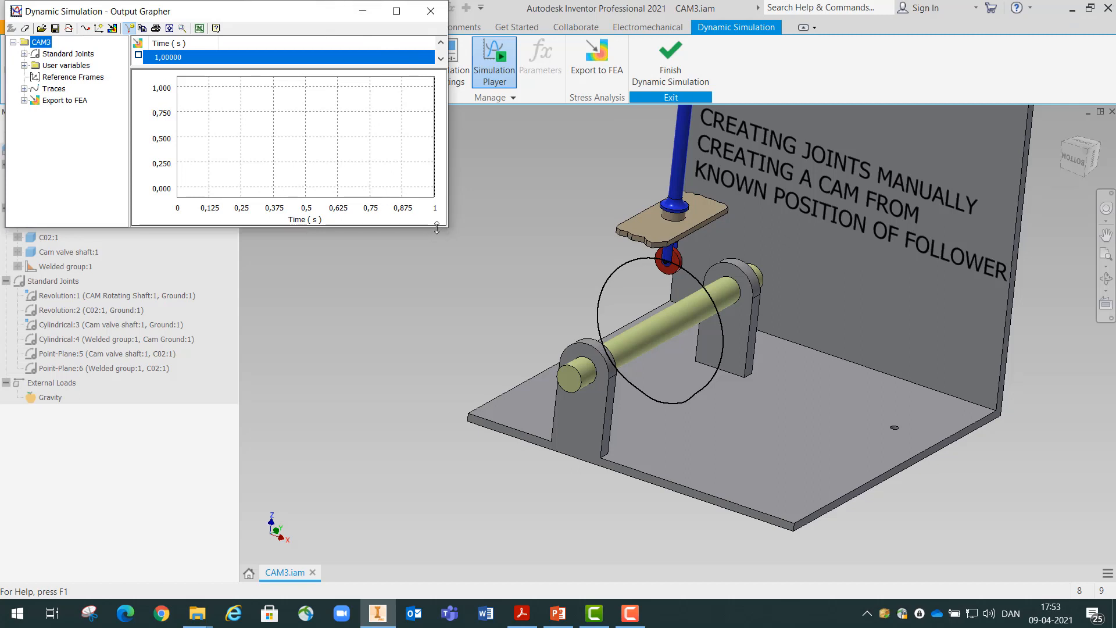
pyautogui.moveTo(436, 227); pyautogui.dragTo(440, 239)
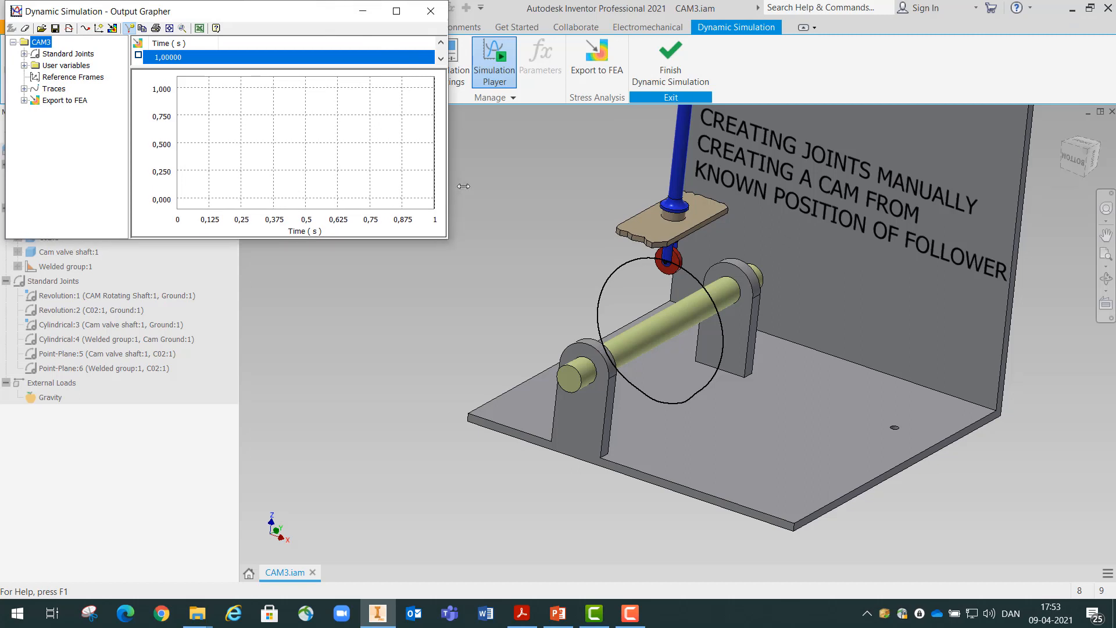
pyautogui.moveTo(449, 186); pyautogui.dragTo(485, 187)
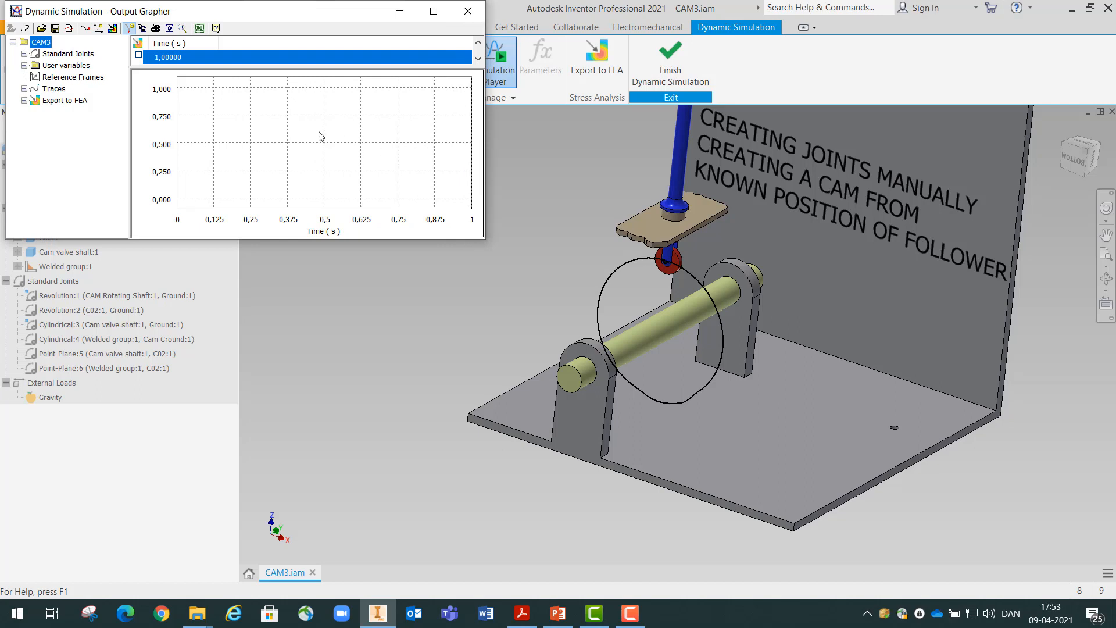
# Export Trace:1 to a sketch on the CAM Rotating Shaft:1 component and close the Output Grapher
pyautogui.click(24, 89)
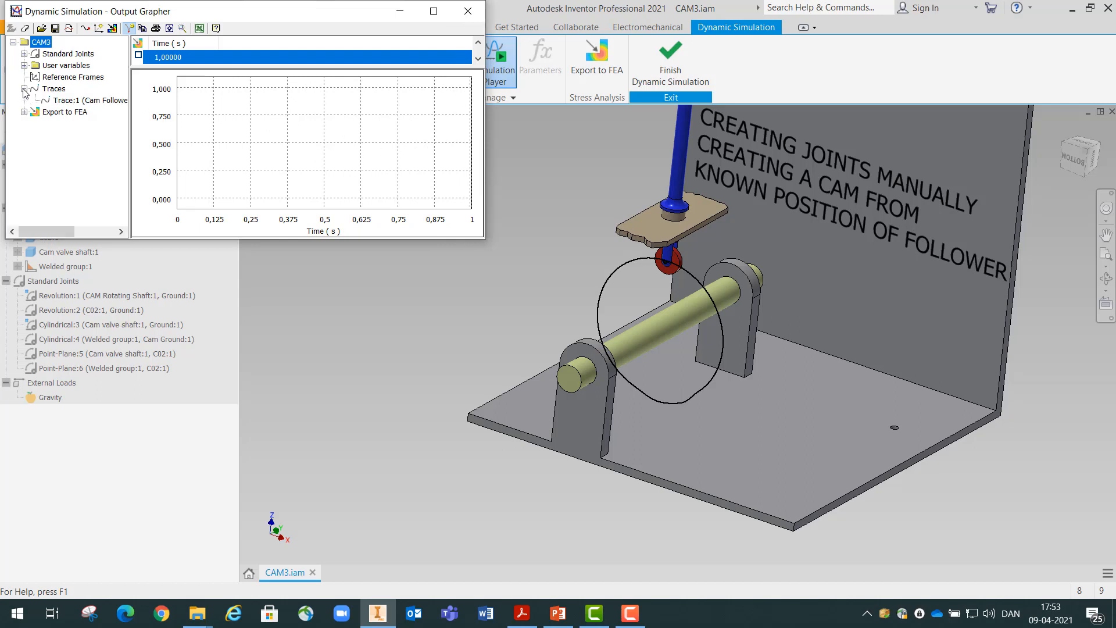
pyautogui.rightClick(73, 102)
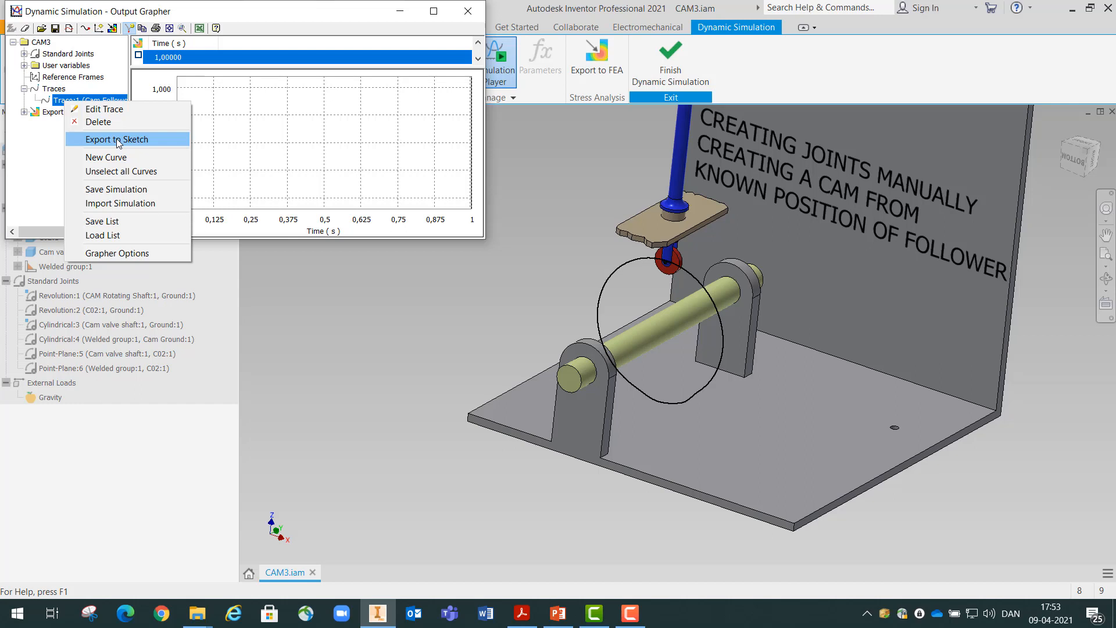
pyautogui.click(118, 141)
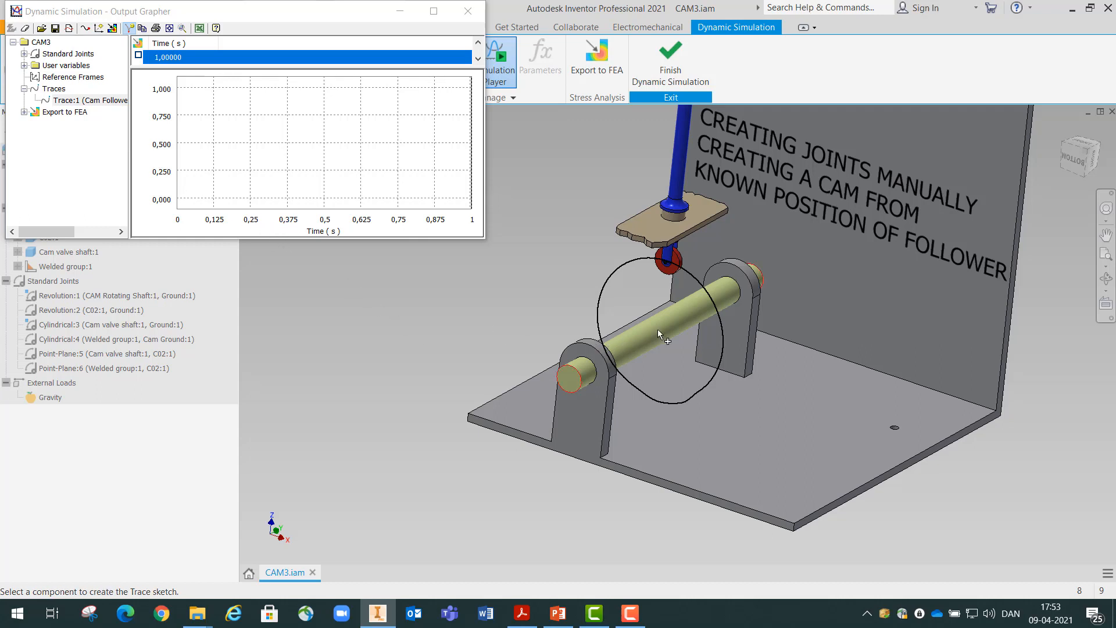
pyautogui.moveTo(669, 335)
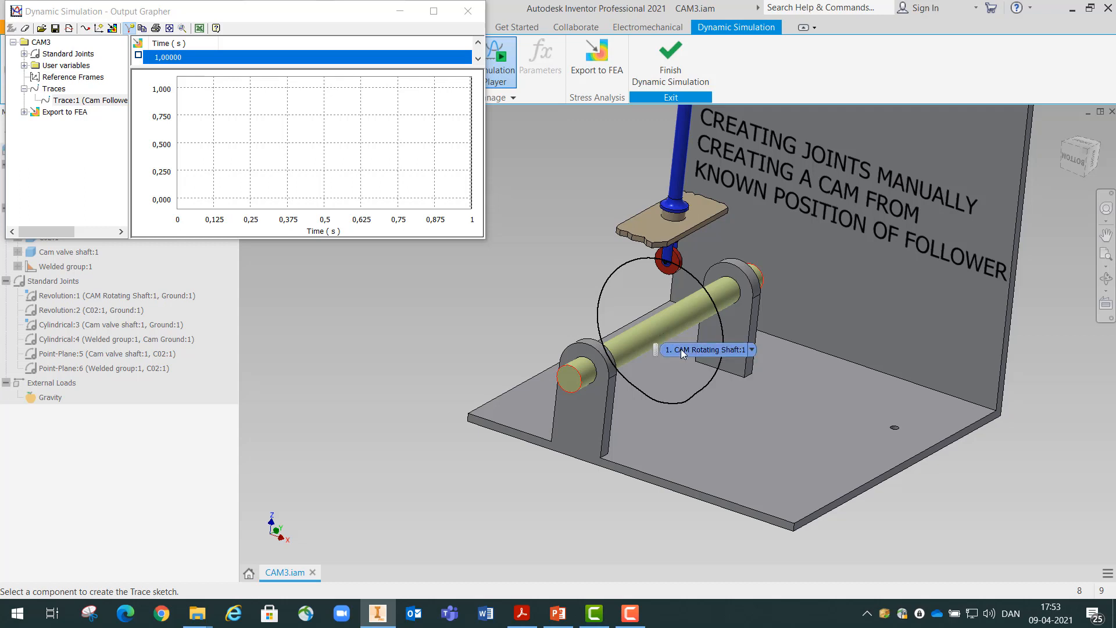
pyautogui.click(673, 333)
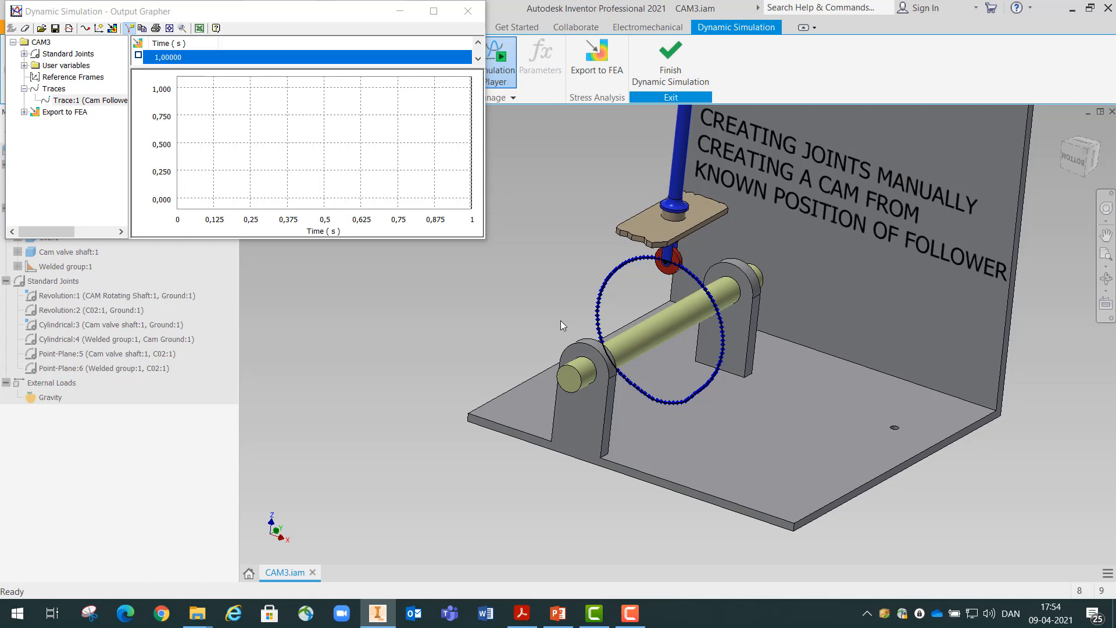
pyautogui.click(469, 12)
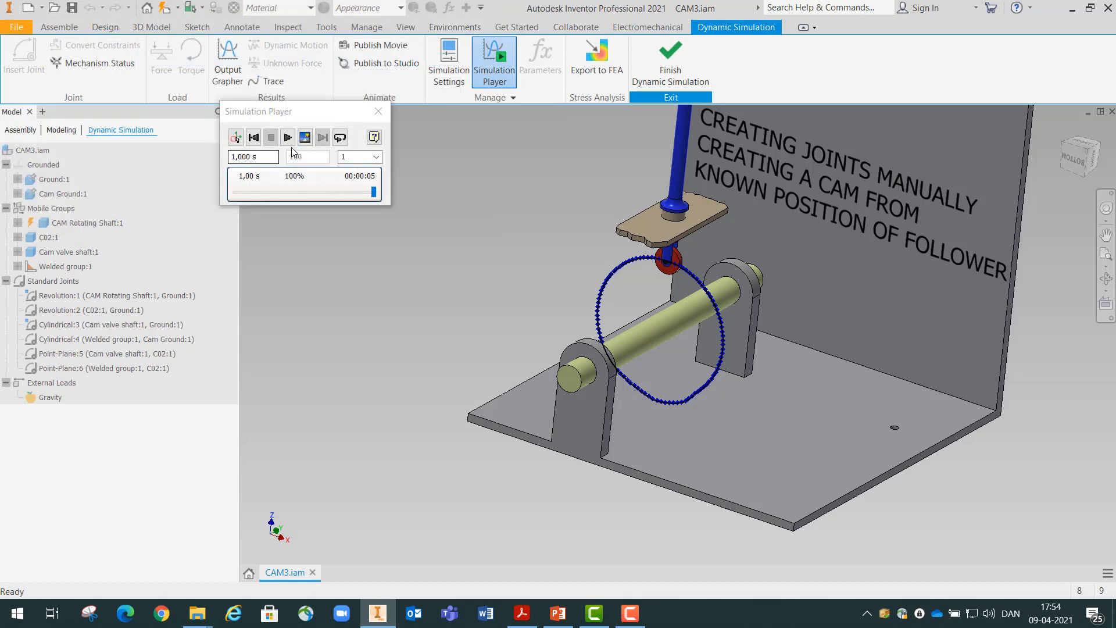
# Return to construction mode and open Sketch2 of CAM Rotating Shaft:1 for editing
pyautogui.click(236, 138)
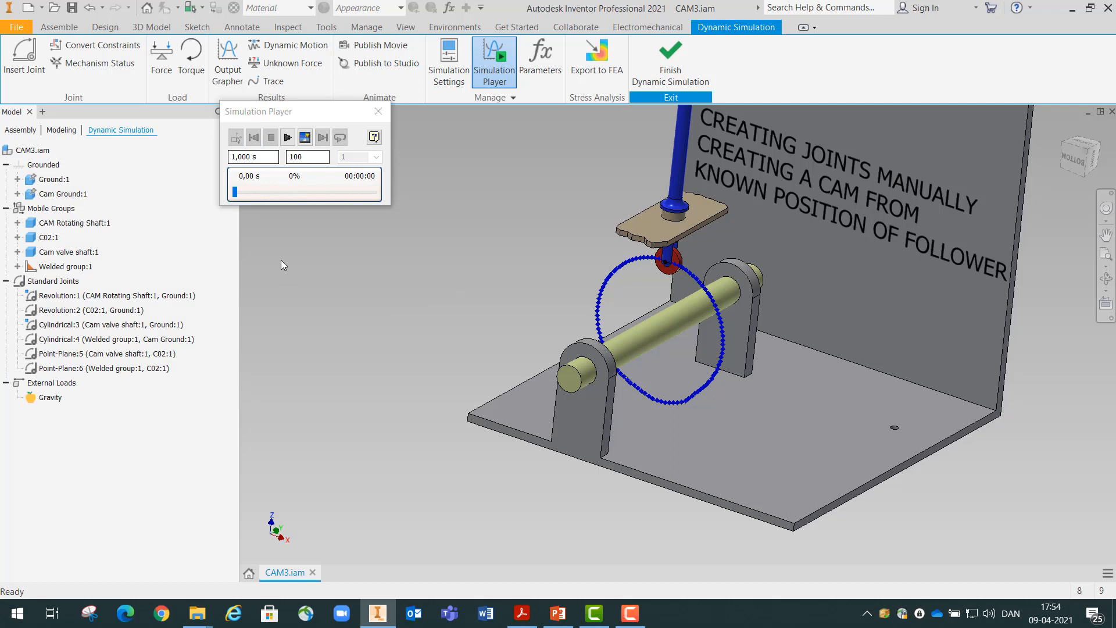
pyautogui.doubleClick(35, 226)
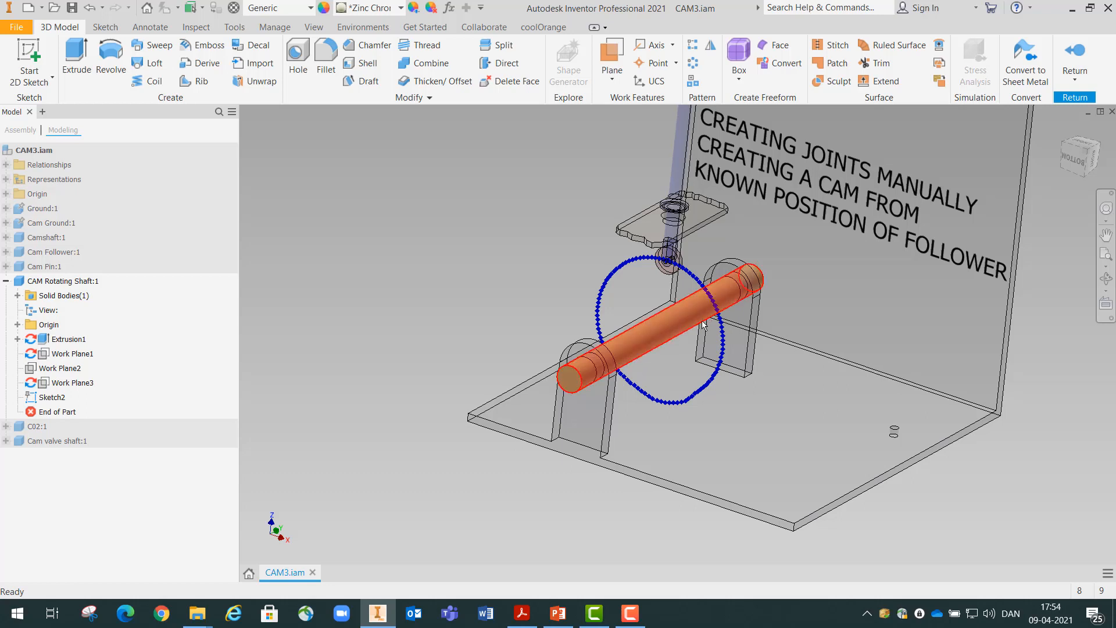
pyautogui.rightClick(51, 398)
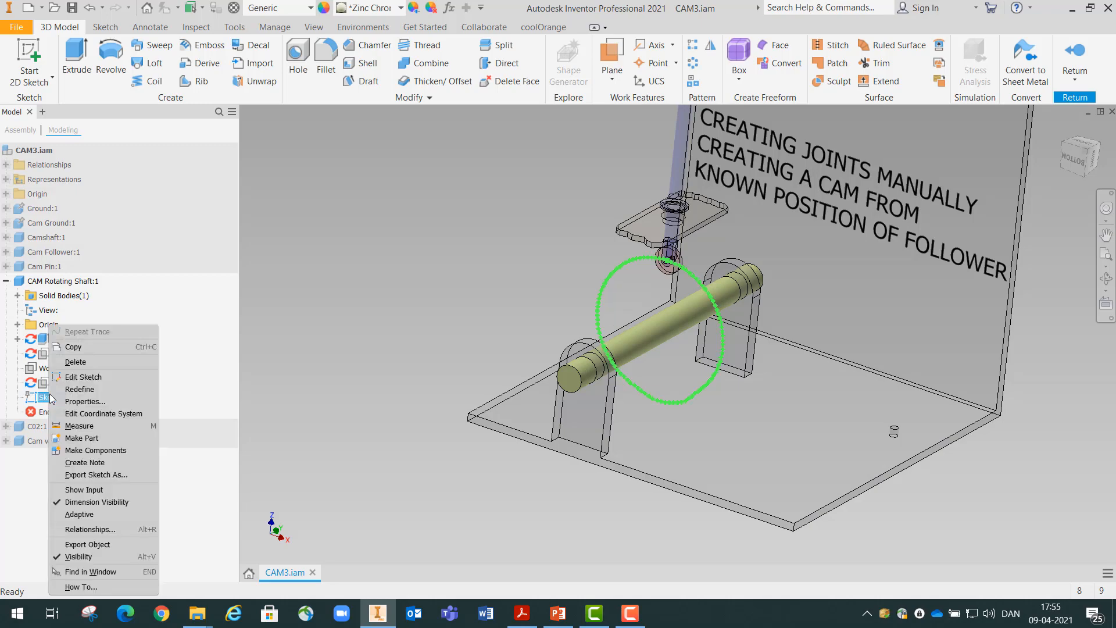
pyautogui.click(79, 377)
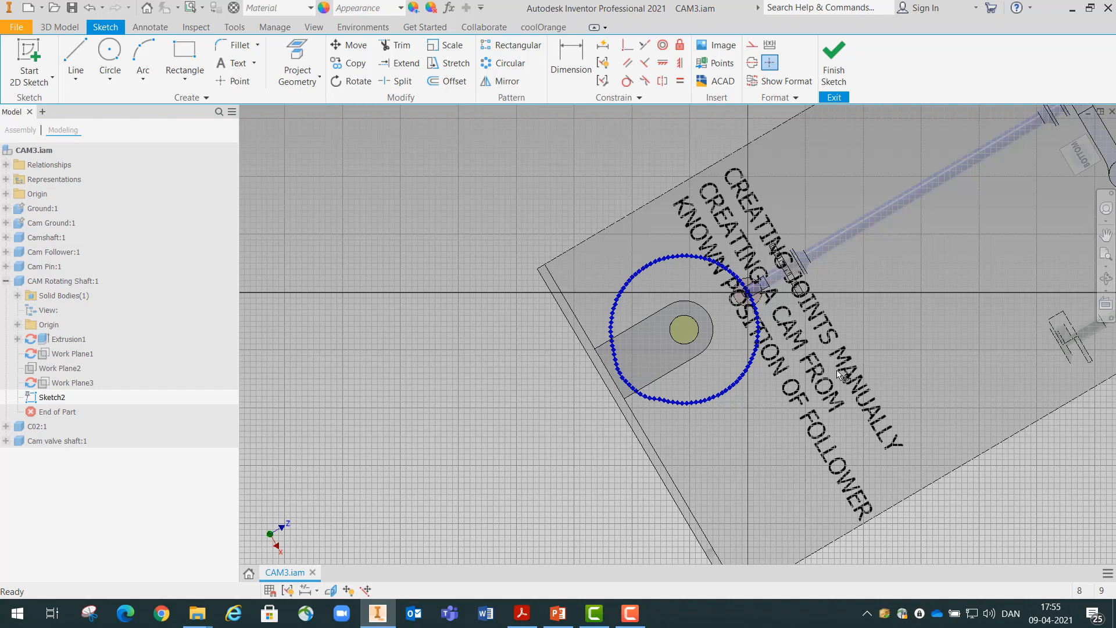
# Offset the traced roller curve inward by 5 mm to form the cam profile and finish the sketch
pyautogui.scroll(3, 773, 299)
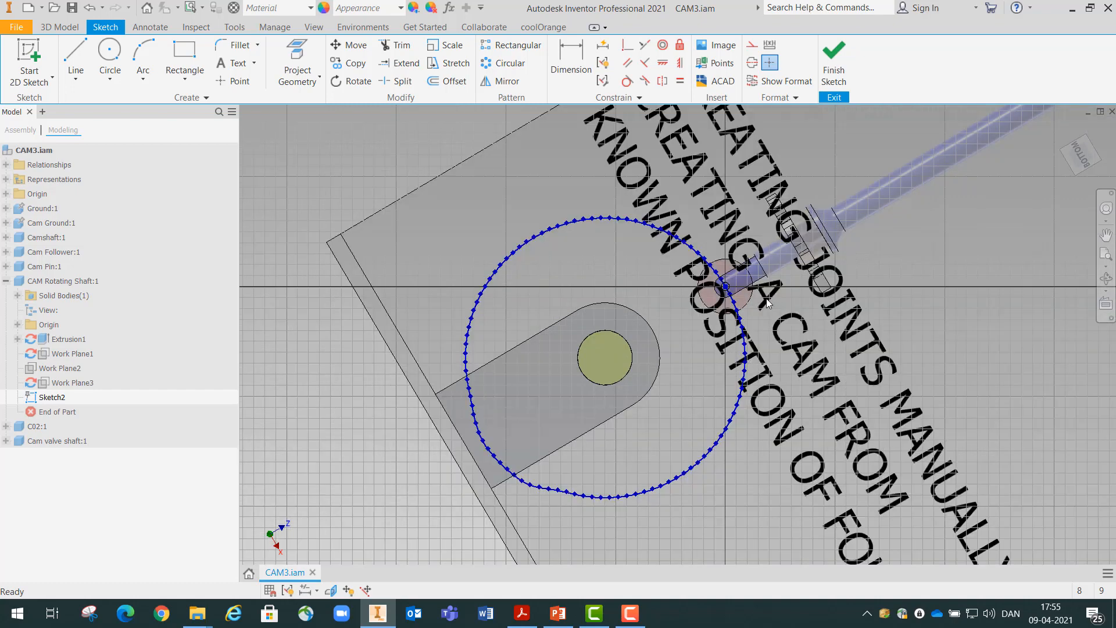
pyautogui.scroll(3, 751, 297)
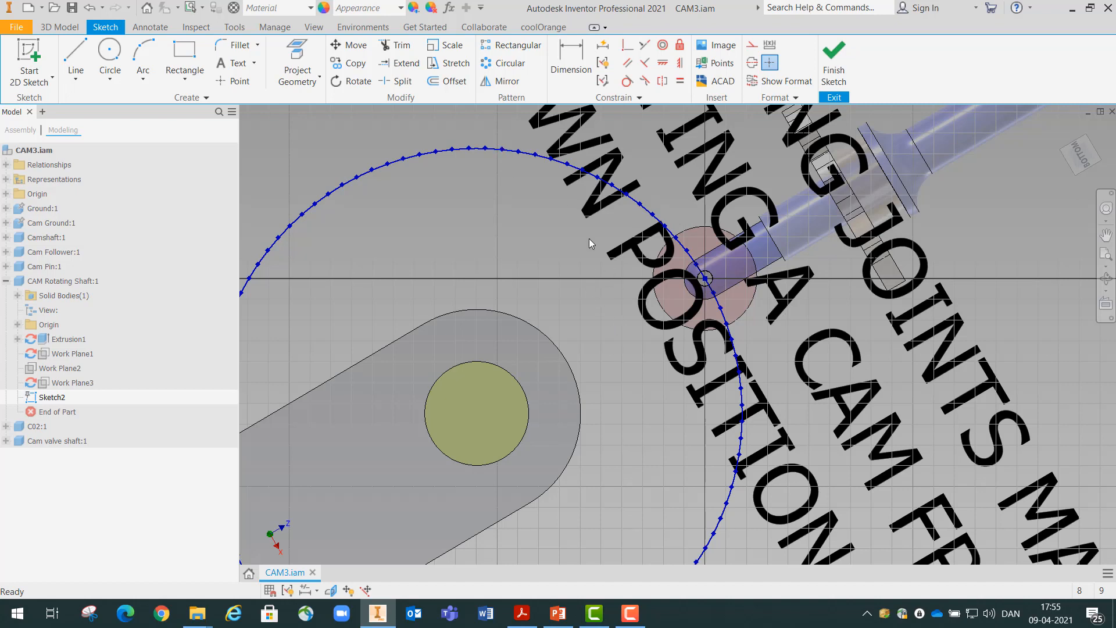
pyautogui.click(453, 83)
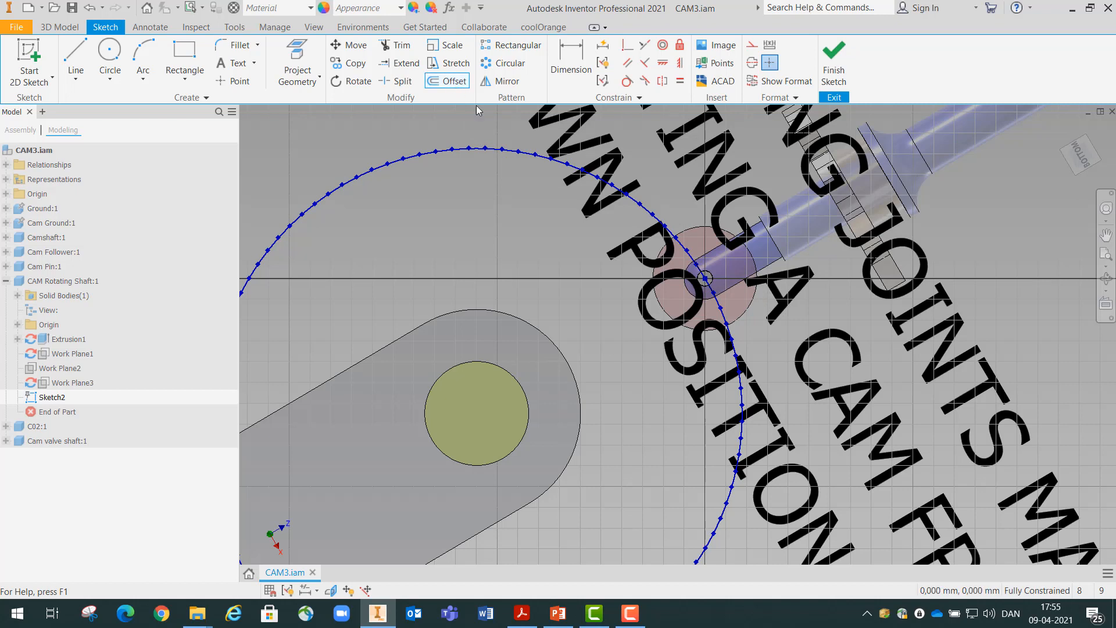
pyautogui.click(510, 153)
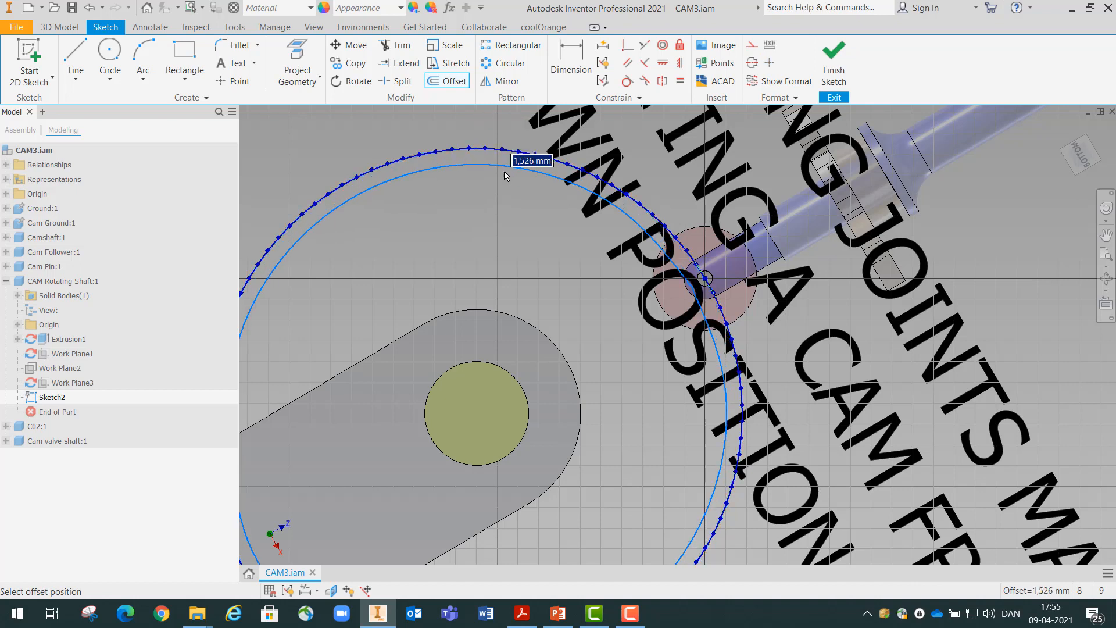
pyautogui.write('5')
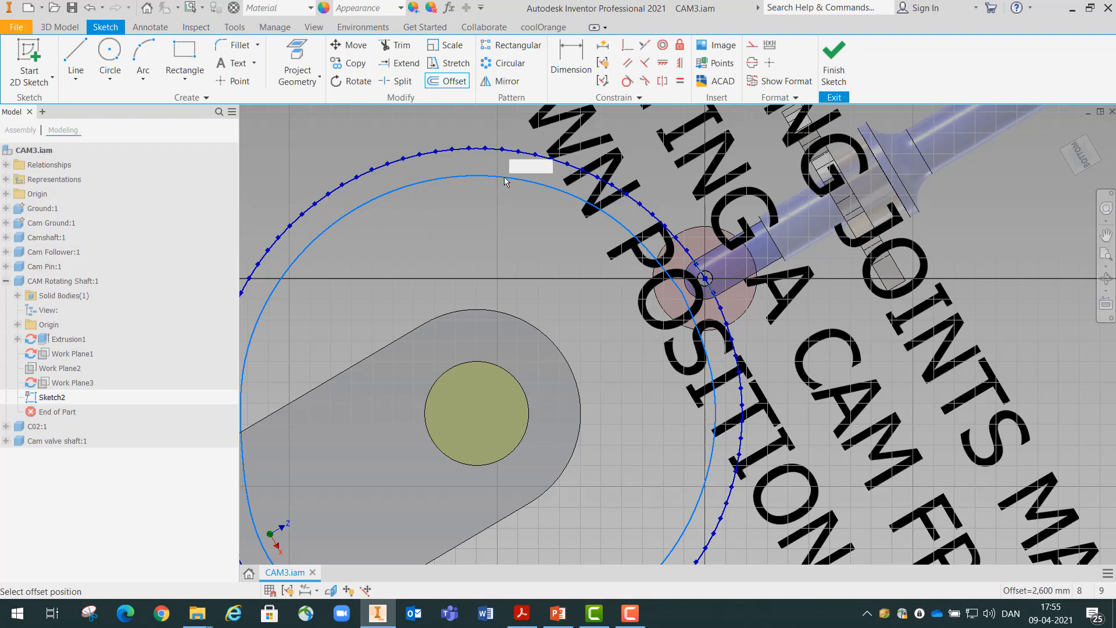
pyautogui.press('Return')
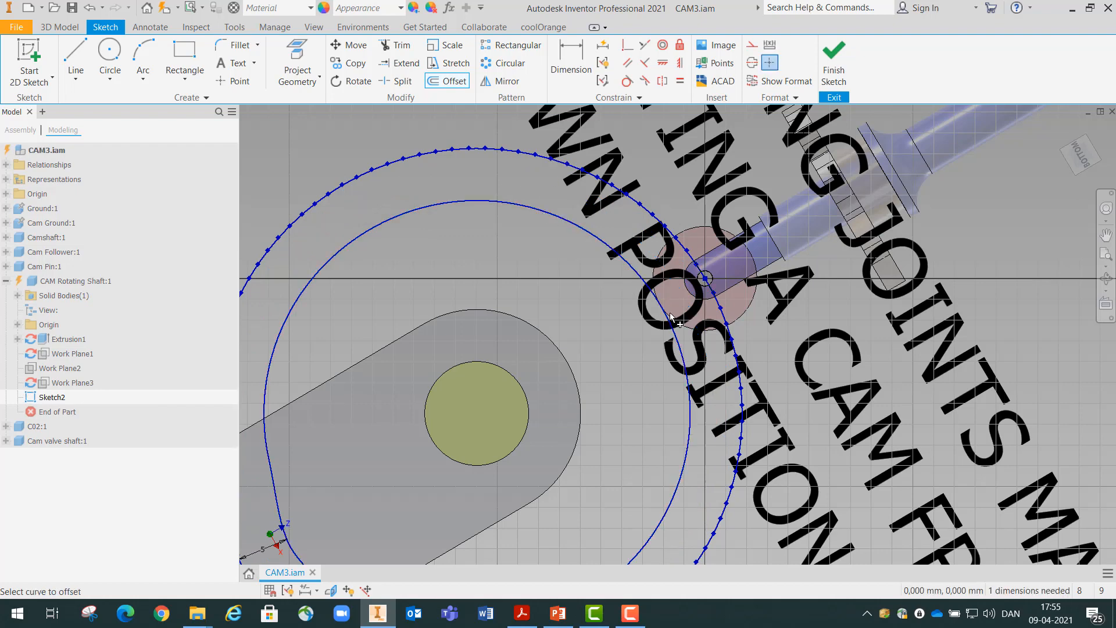
pyautogui.scroll(-5, 671, 310)
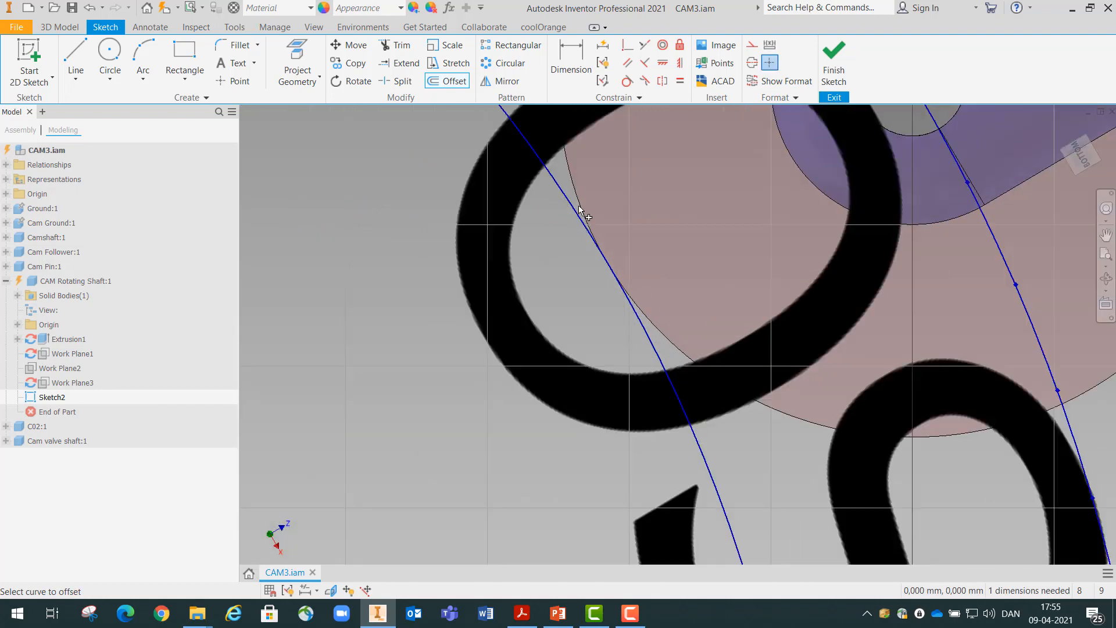
pyautogui.scroll(3, 637, 299)
pyautogui.scroll(3, 637, 299)
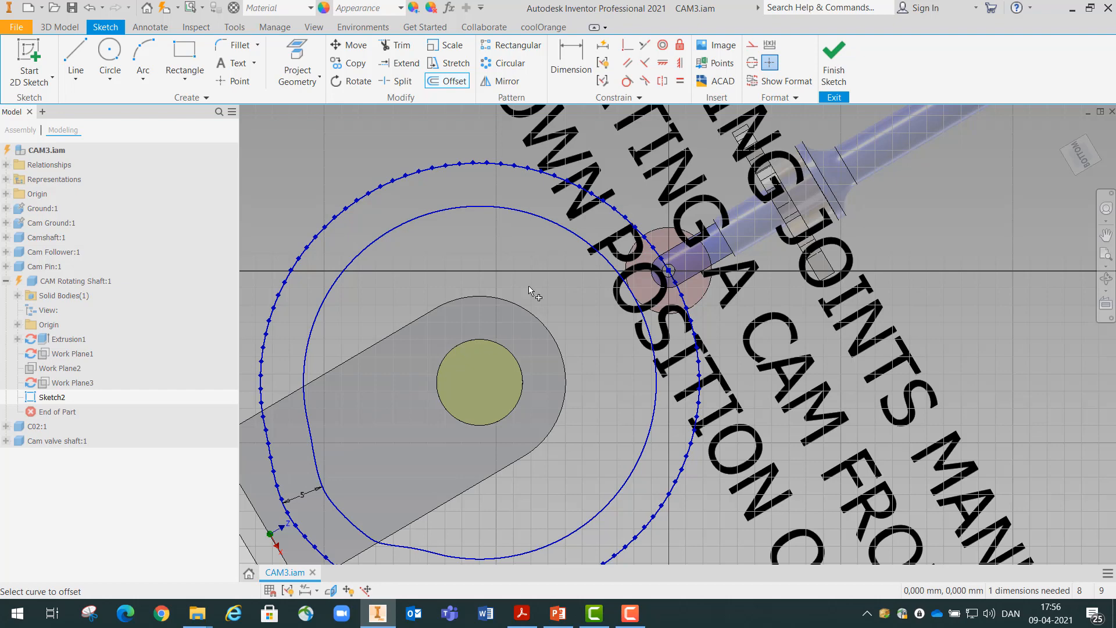
pyautogui.click(834, 59)
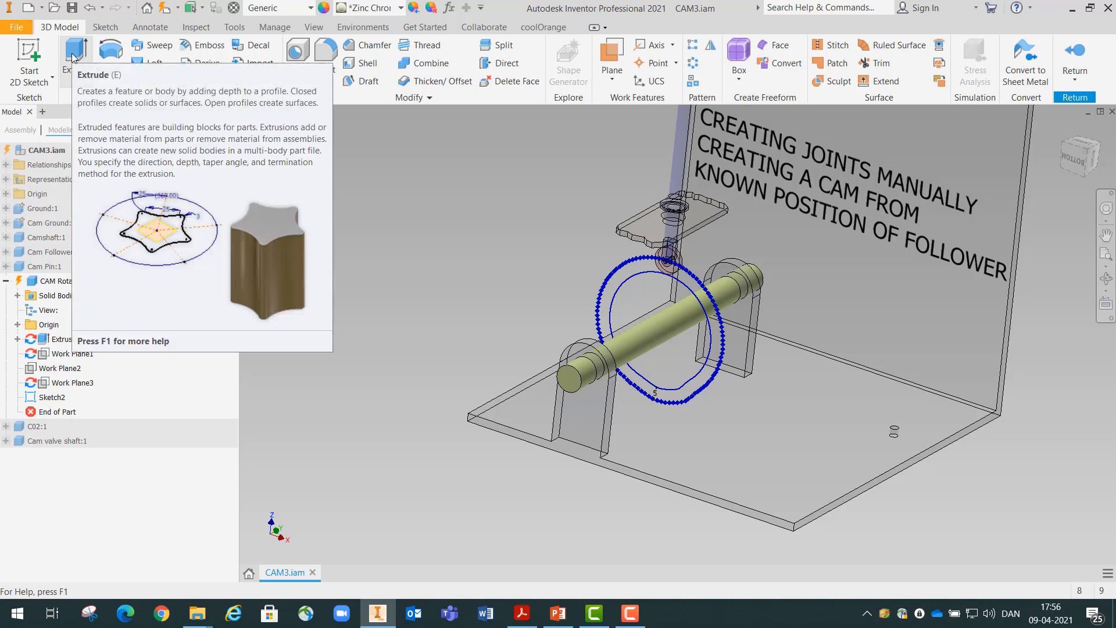
# Extrude the inner offset profile, including the shaft area, 2 mm in the flipped direction and join it to the shaft
pyautogui.click(74, 56)
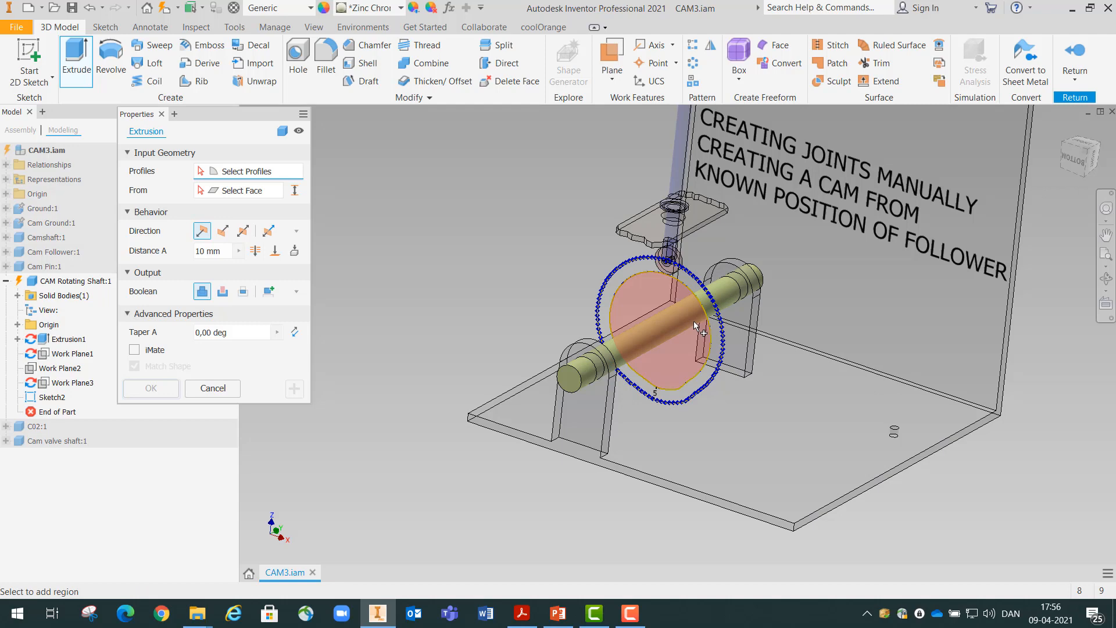
pyautogui.scroll(-5, 693, 321)
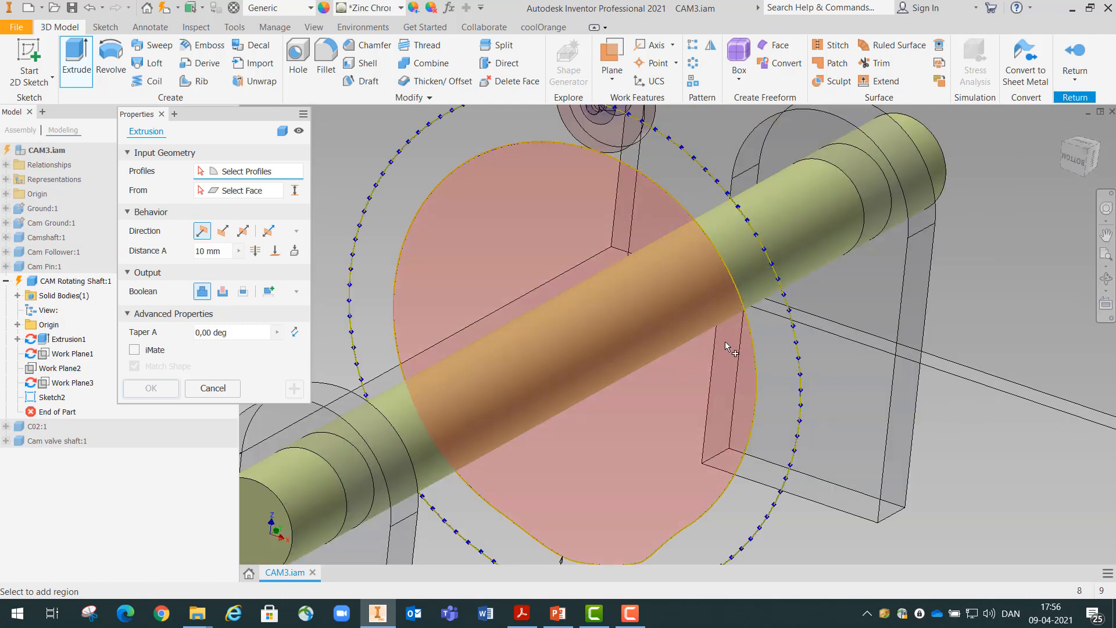
pyautogui.click(726, 343)
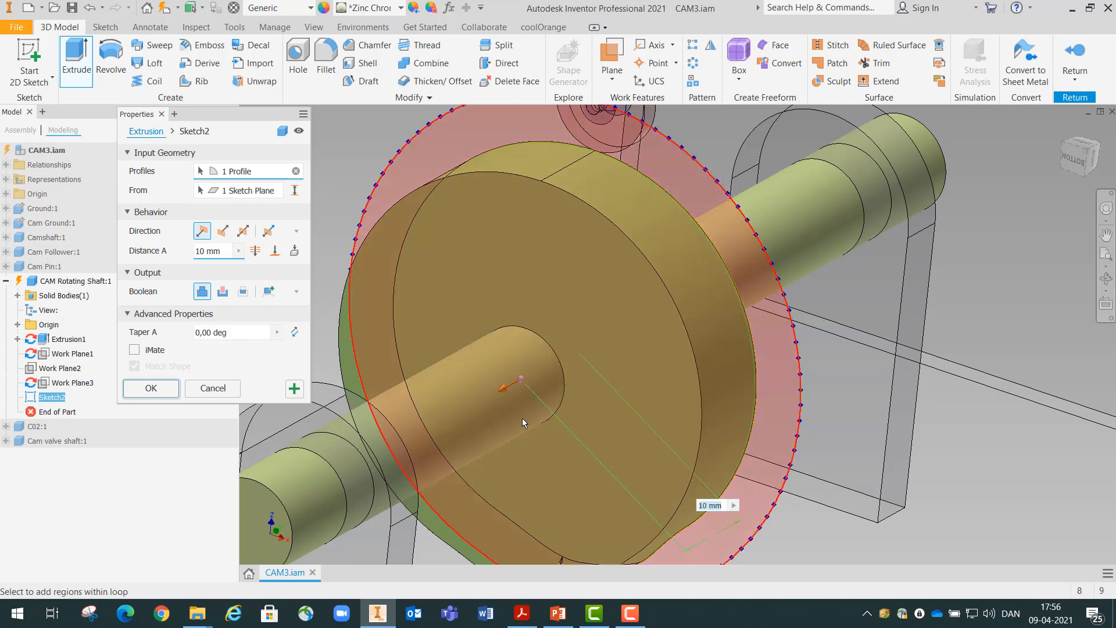
pyautogui.click(705, 506)
pyautogui.write('2')
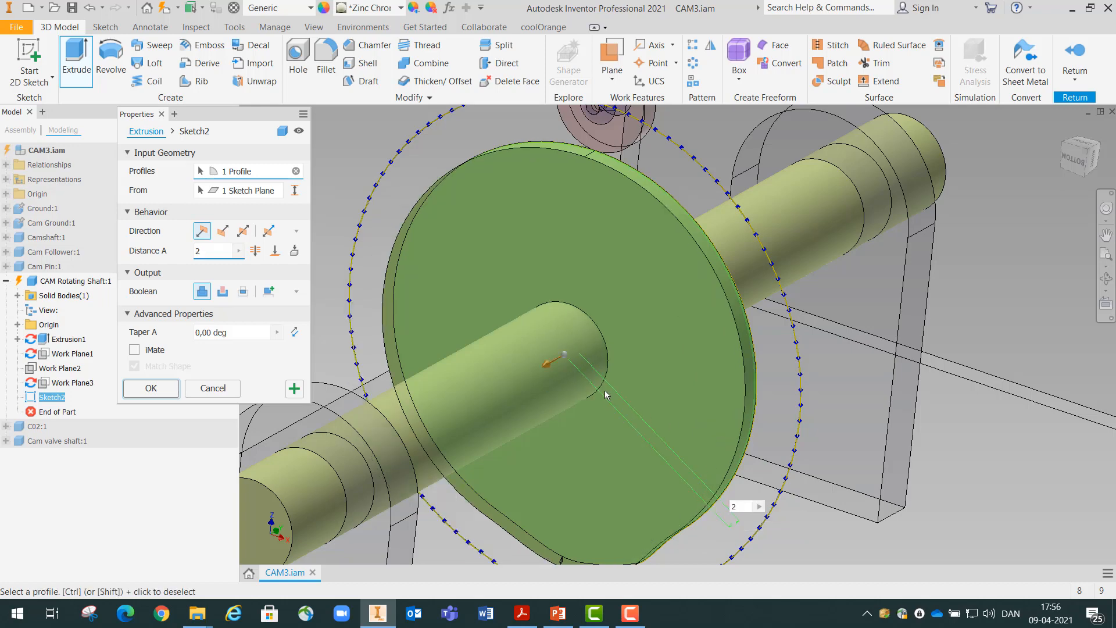
pyautogui.keyDown('shift'); pyautogui.moveTo(603, 377); pyautogui.dragTo(610, 385, button='middle'); pyautogui.keyUp('shift')
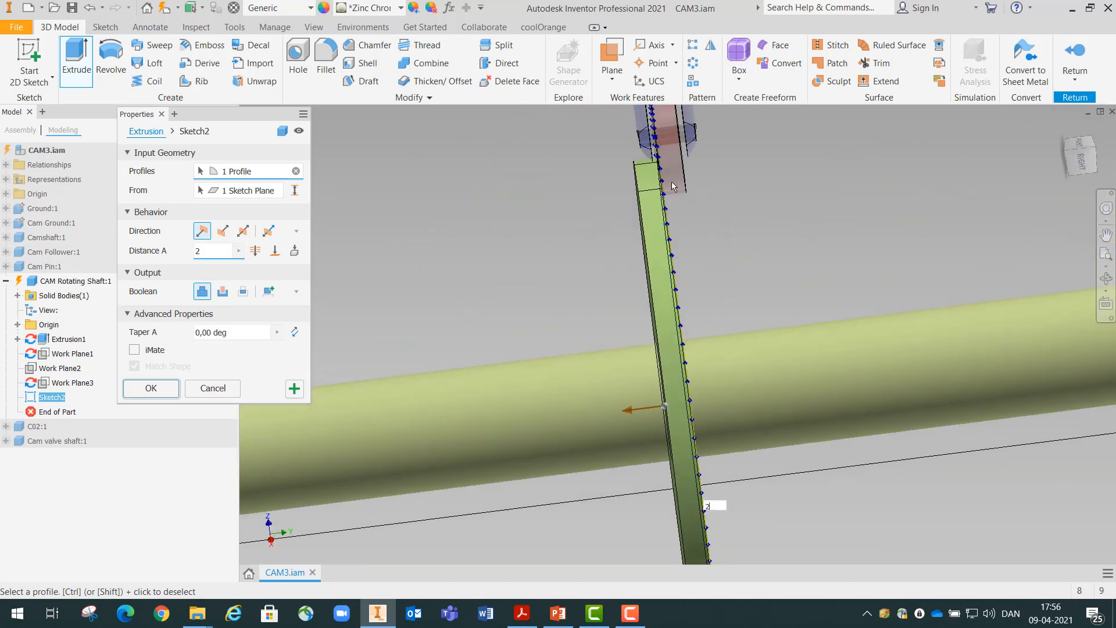
pyautogui.keyDown('shift'); pyautogui.moveTo(615, 193); pyautogui.dragTo(615, 193, button='middle'); pyautogui.keyUp('shift')
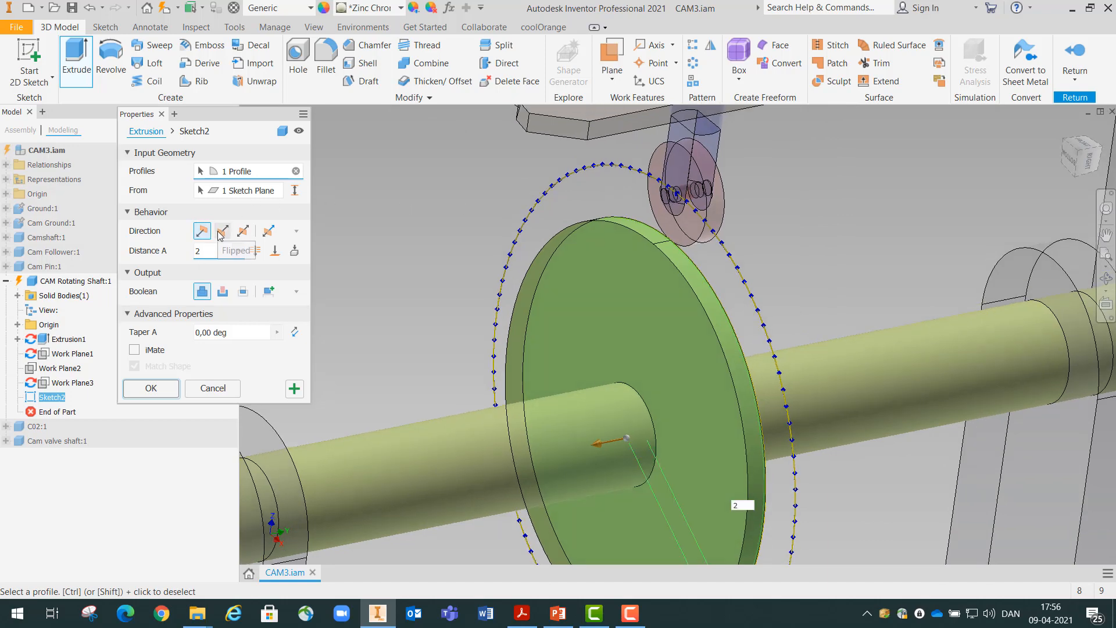
pyautogui.click(221, 231)
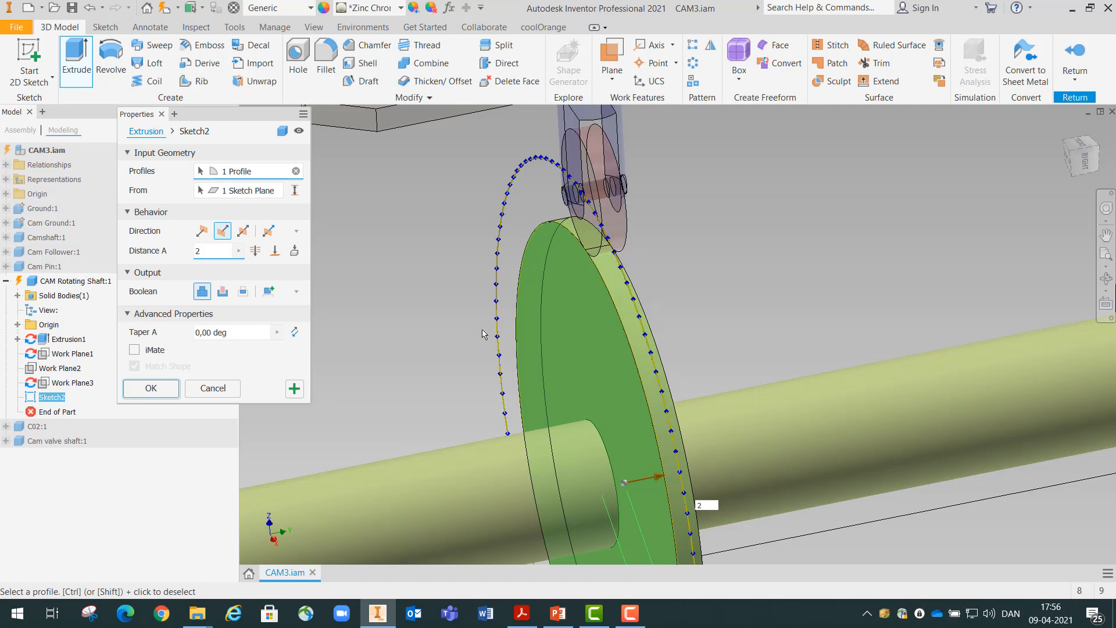
pyautogui.press('Return')
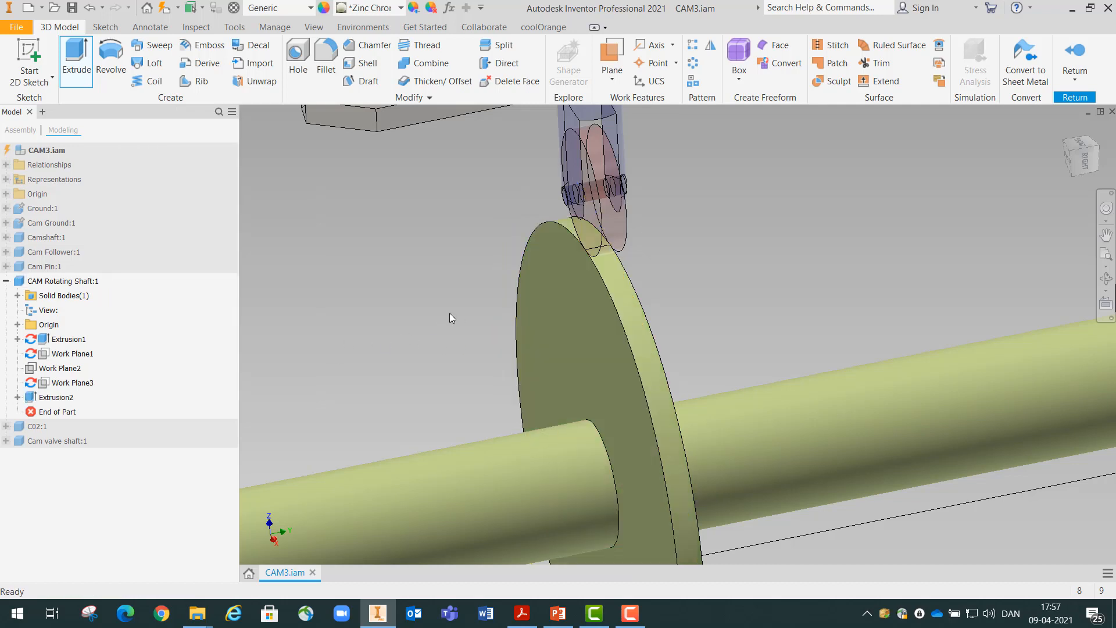
pyautogui.doubleClick(35, 398)
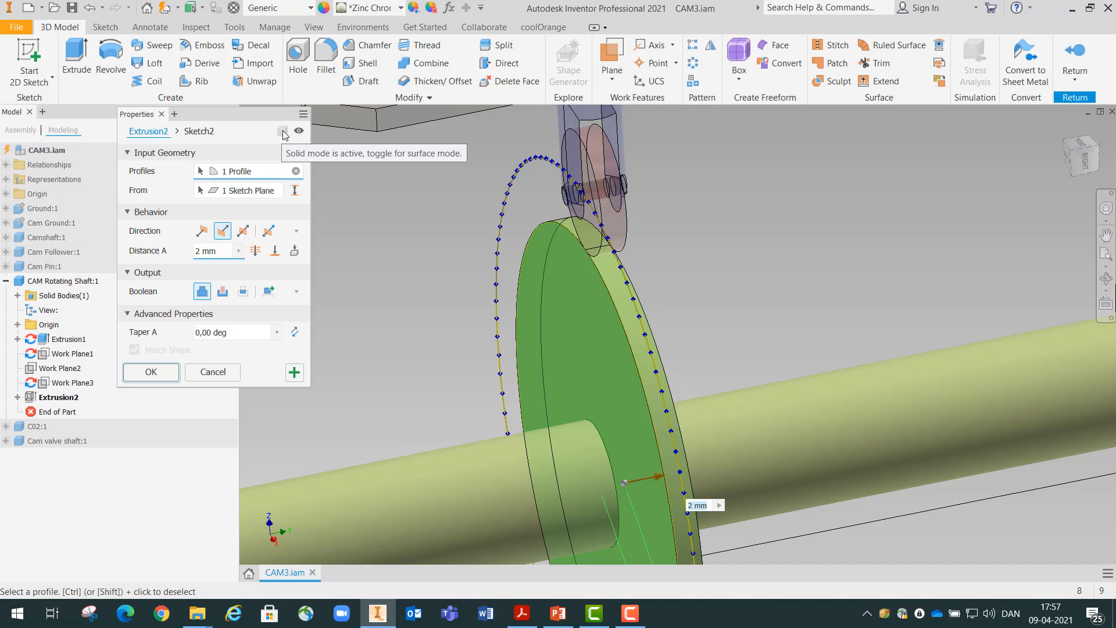
pyautogui.click(213, 372)
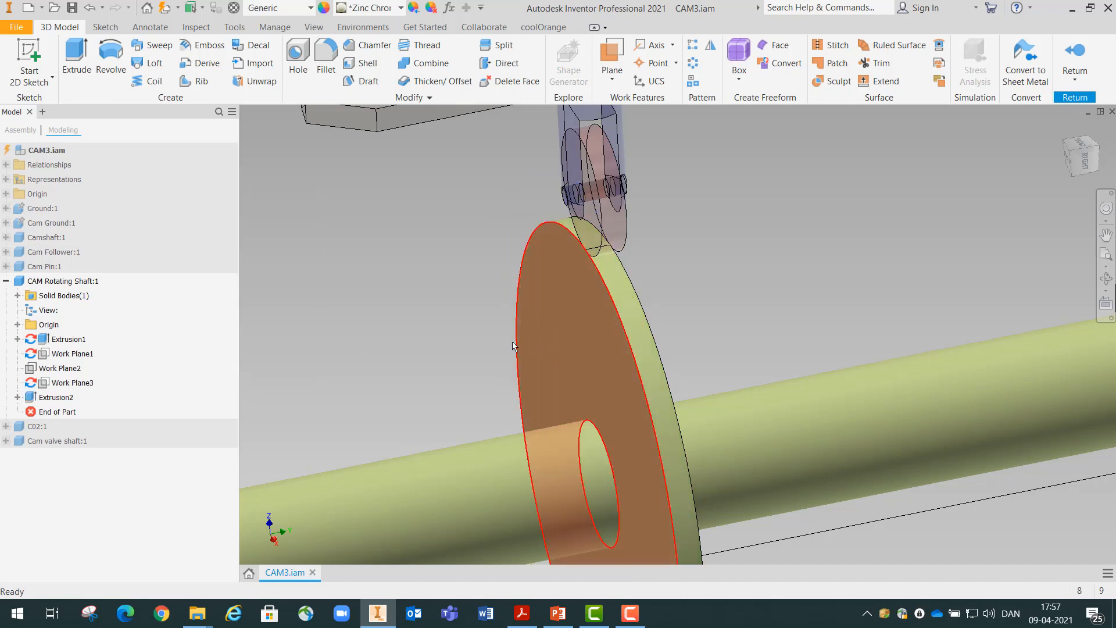
# Finish editing the shaft component, return to the Dynamic Simulation of the assembly and run the simulation with the new cam
pyautogui.press('F6')
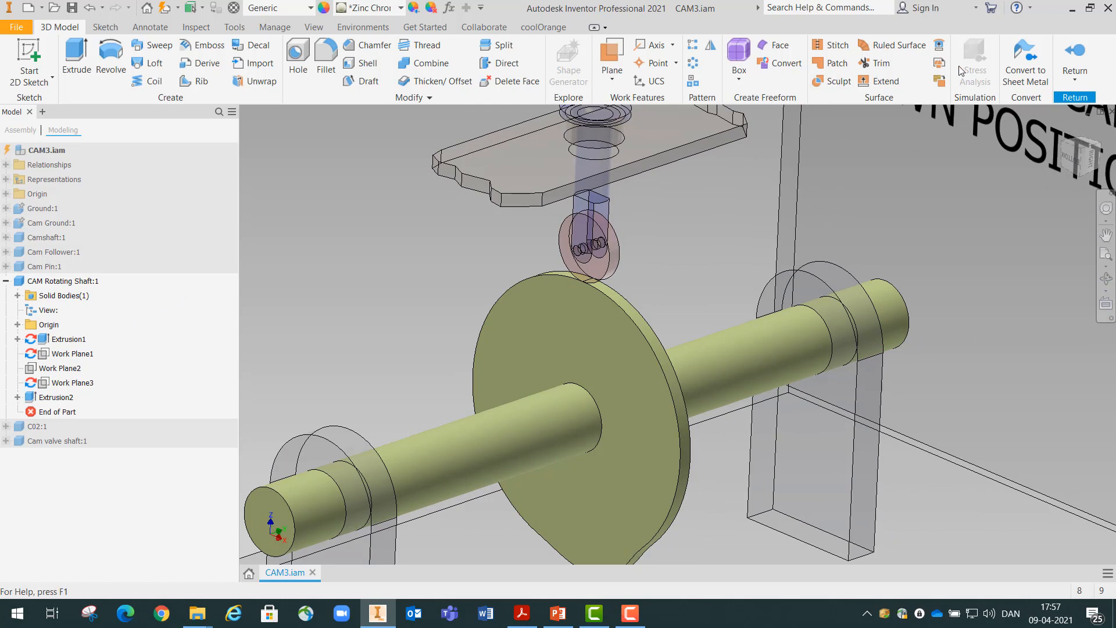
pyautogui.click(1083, 55)
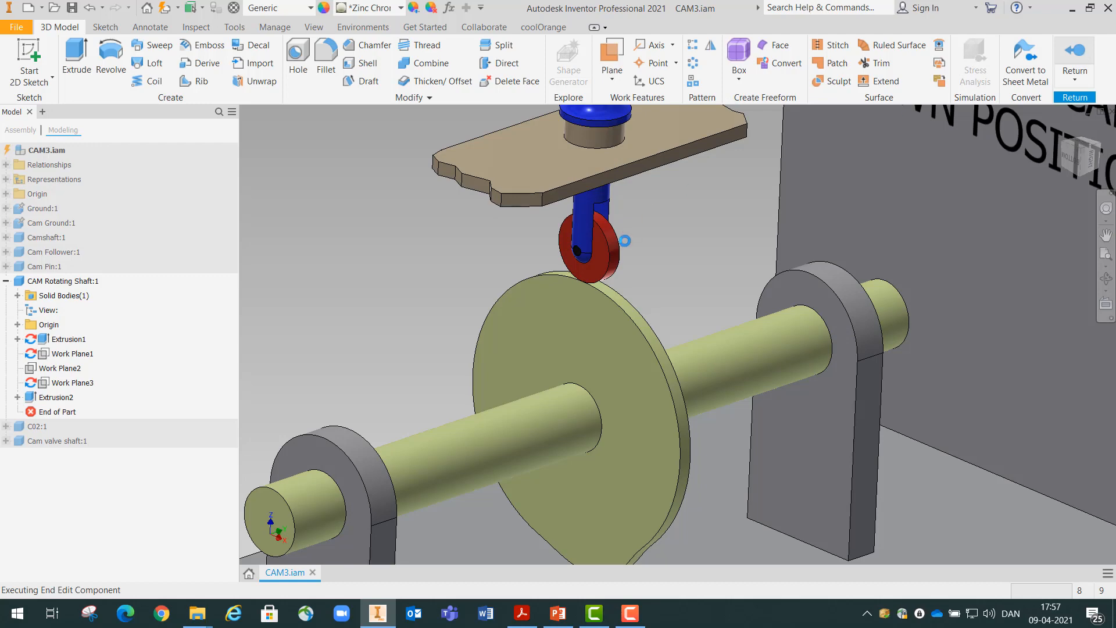
pyautogui.scroll(3, 484, 242)
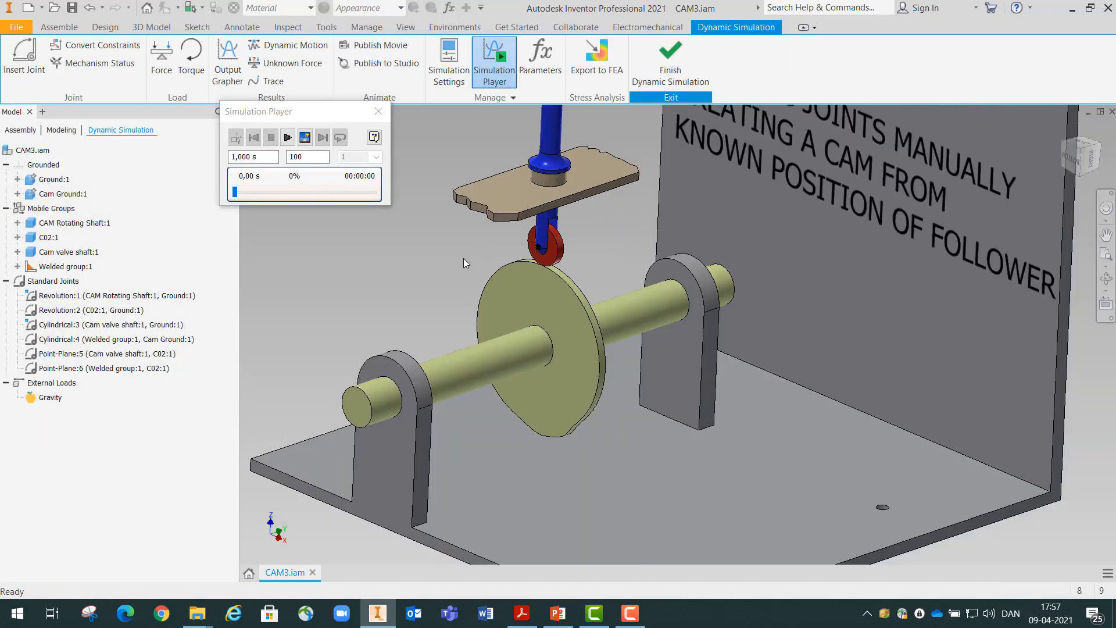
pyautogui.scroll(2, 505, 274)
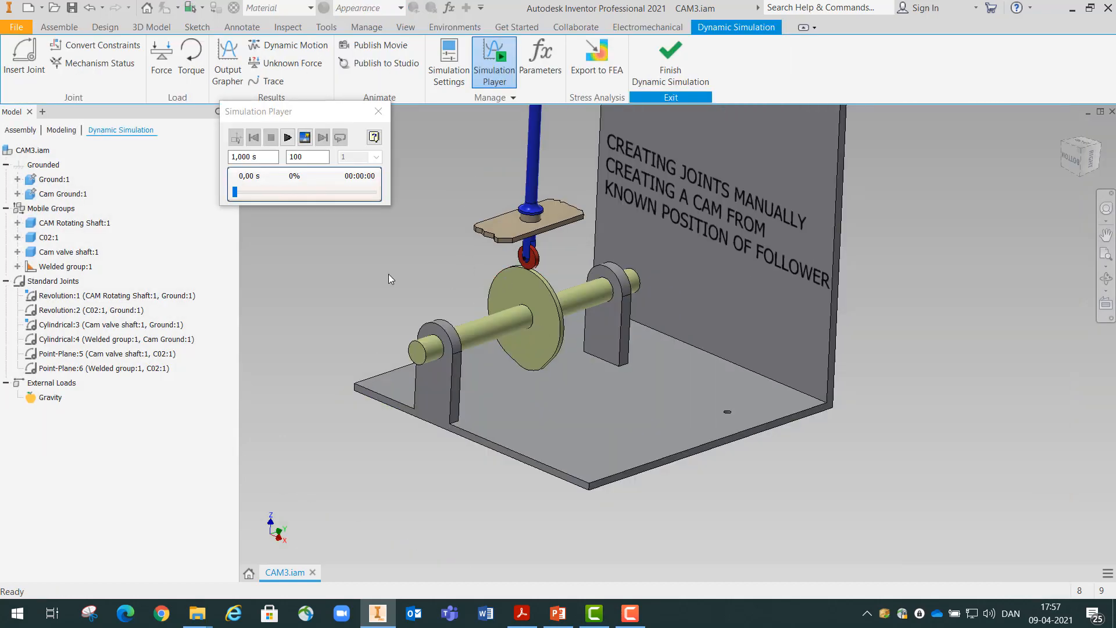
pyautogui.scroll(-3, 456, 321)
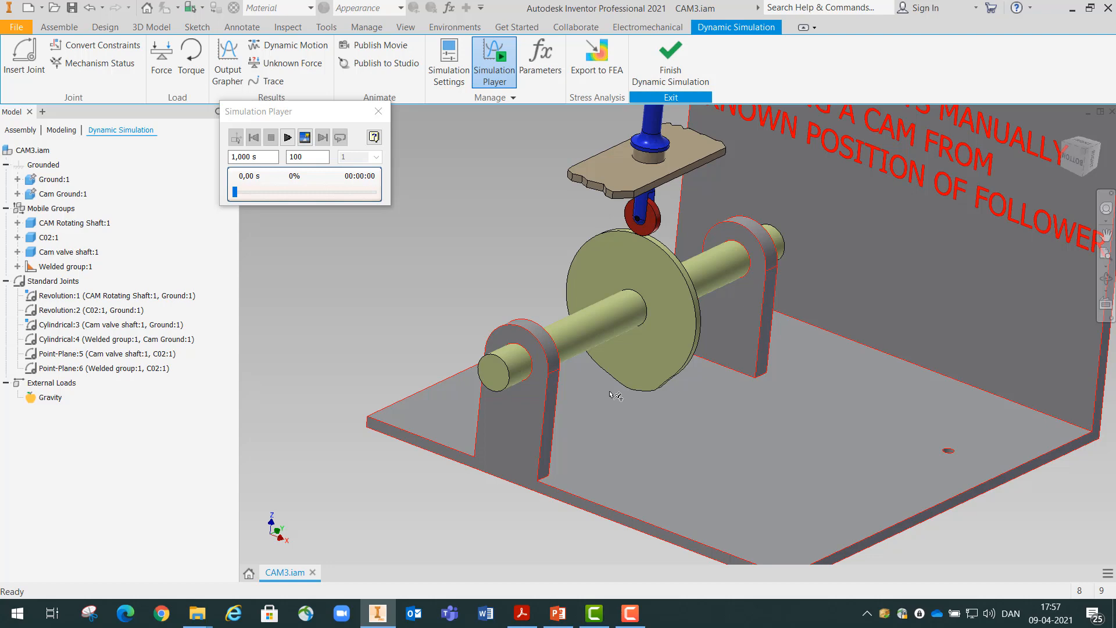
pyautogui.scroll(-2, 629, 402)
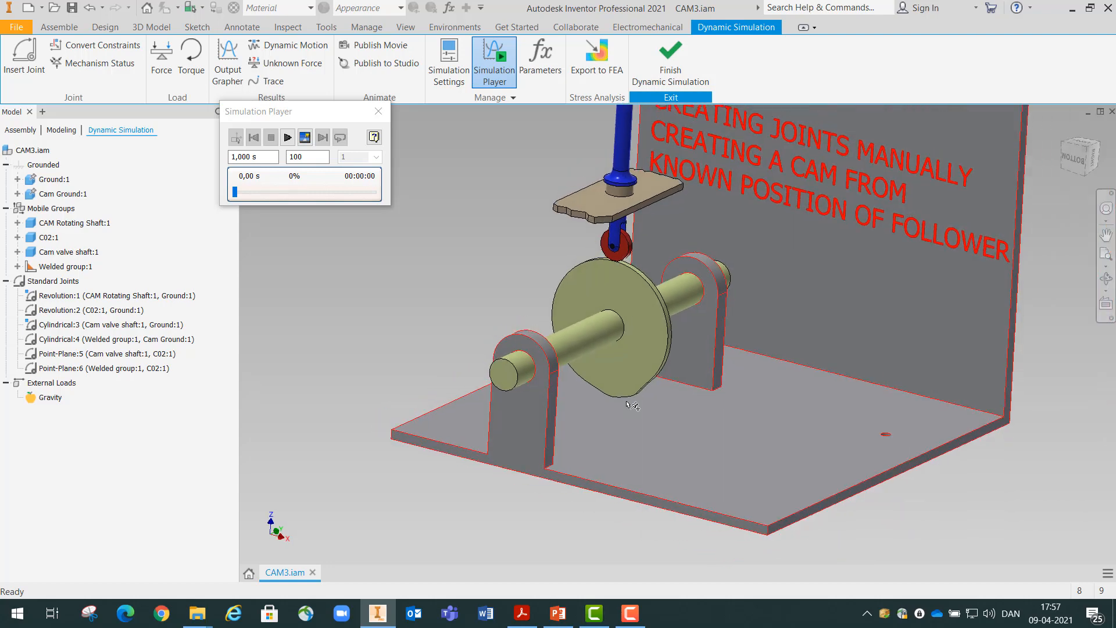
pyautogui.scroll(-2, 628, 404)
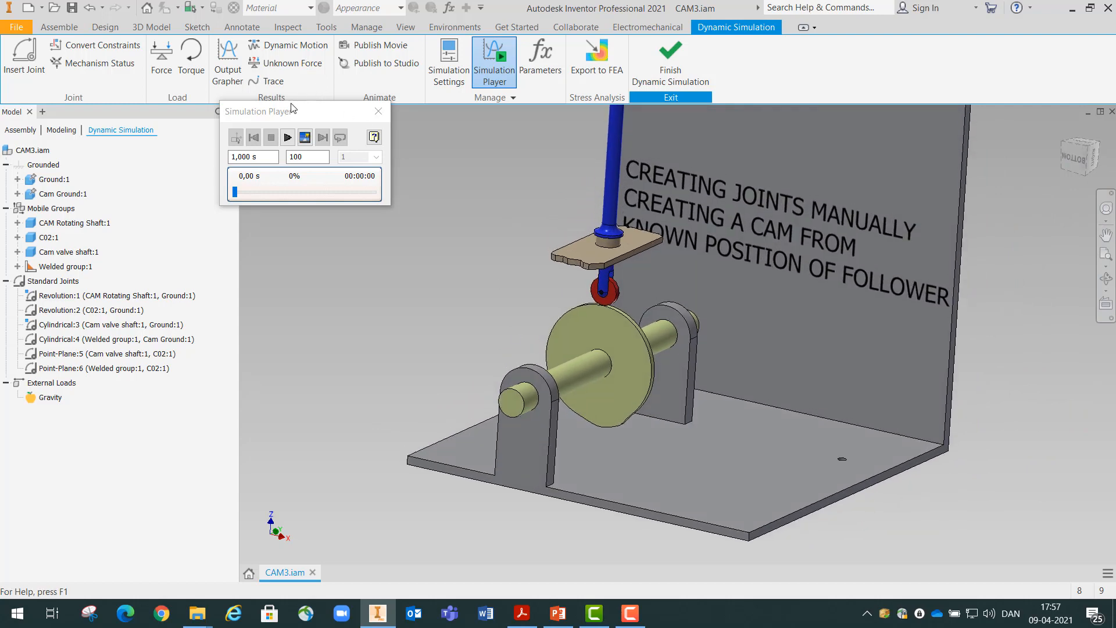
pyautogui.click(288, 138)
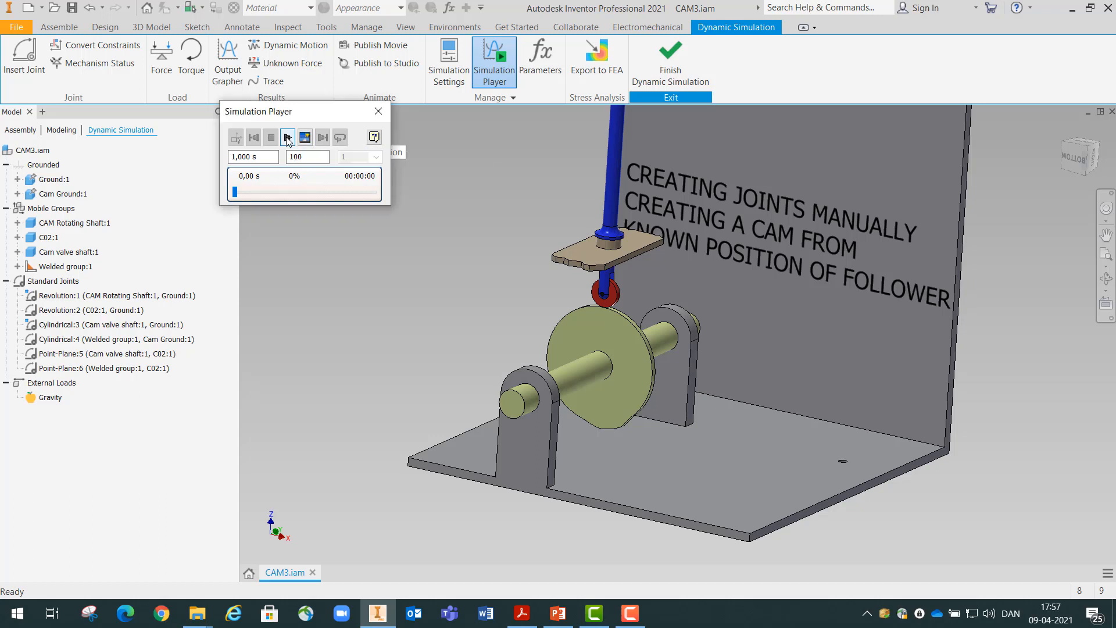
# Replay the simulation in a continuous loop to examine how the roller follows the rotating cam, and stop the playback
pyautogui.scroll(-2, 476, 263)
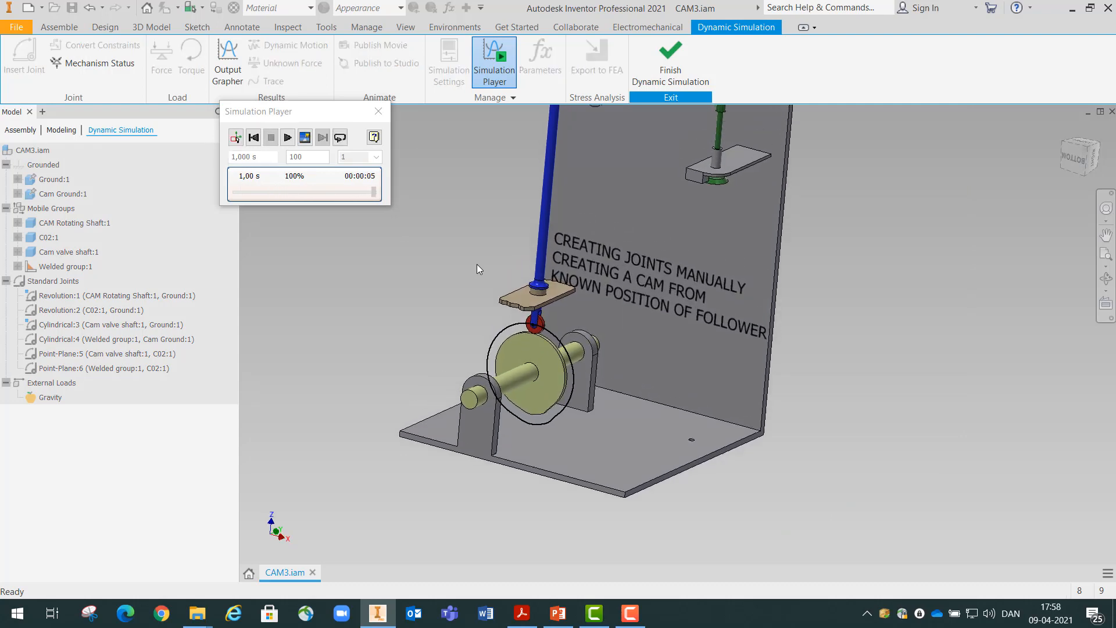
pyautogui.scroll(2, 485, 248)
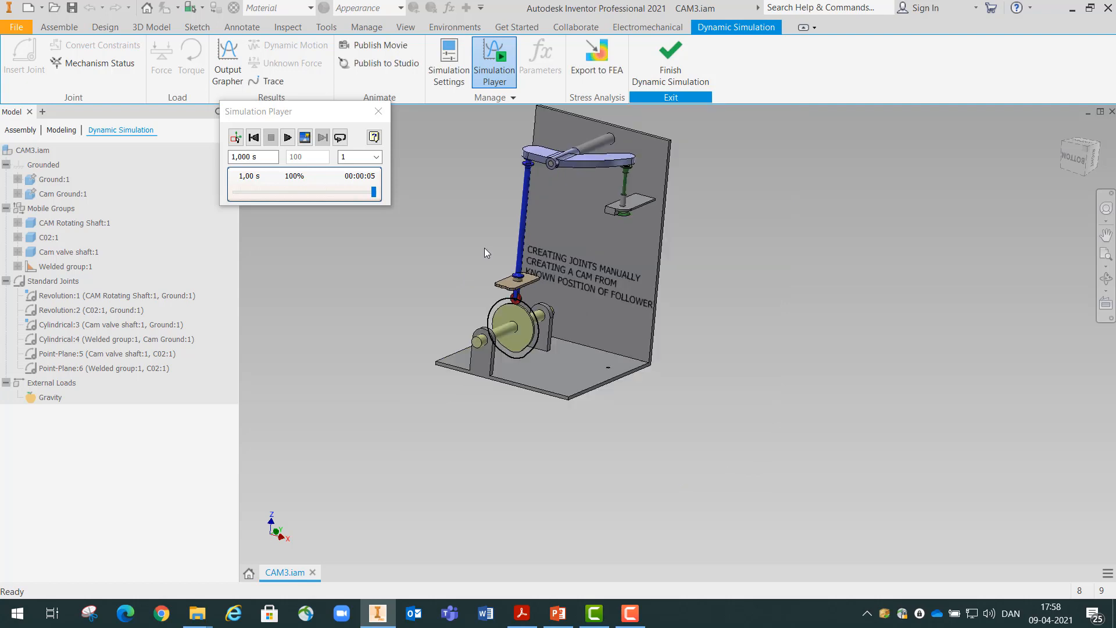
pyautogui.scroll(-3, 483, 209)
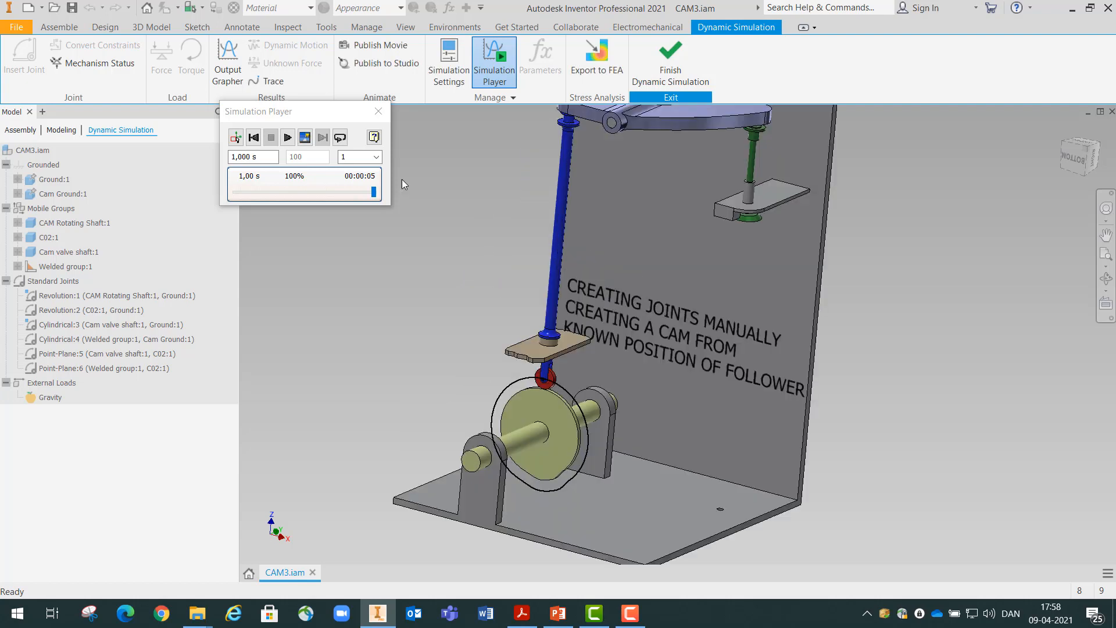
pyautogui.click(340, 139)
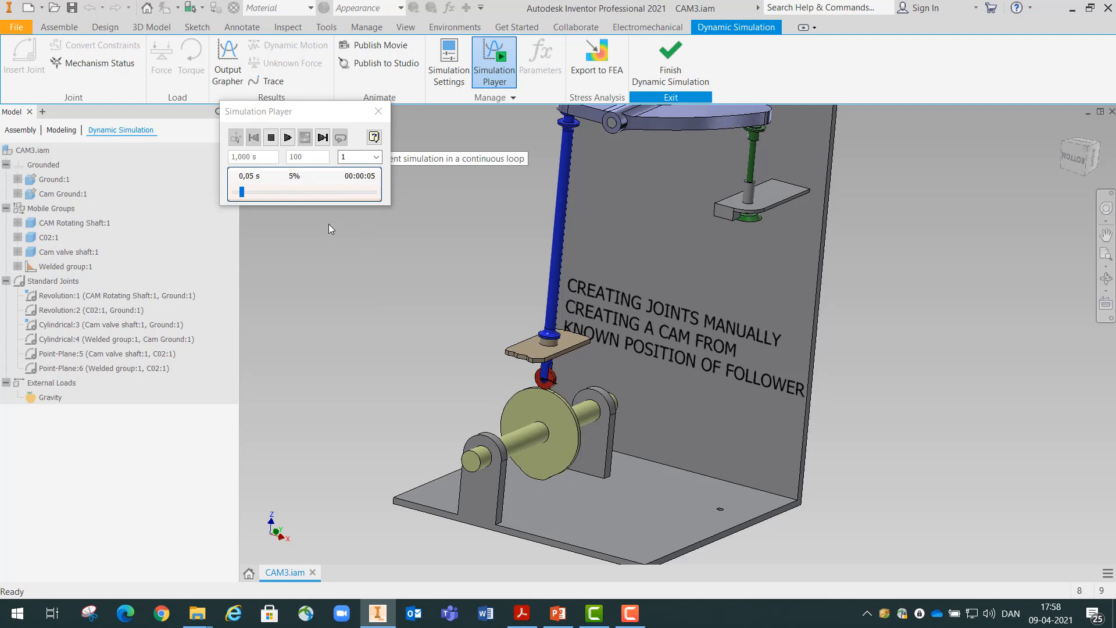
pyautogui.click(288, 137)
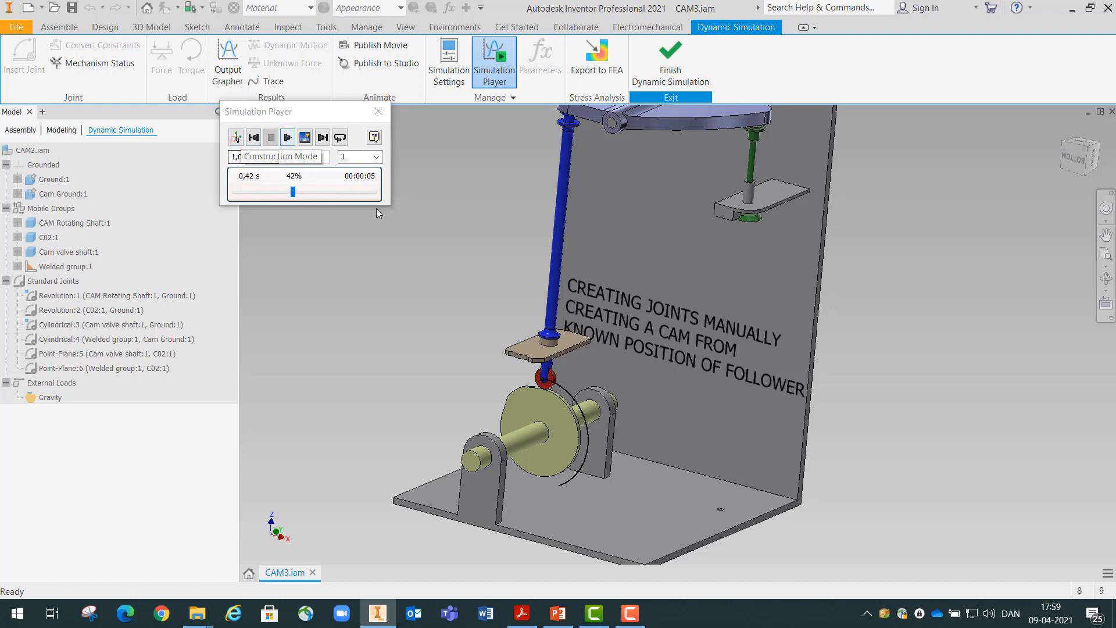
# Return the simulation to construction mode and bring the contact area between cam and roller into close view
pyautogui.click(236, 138)
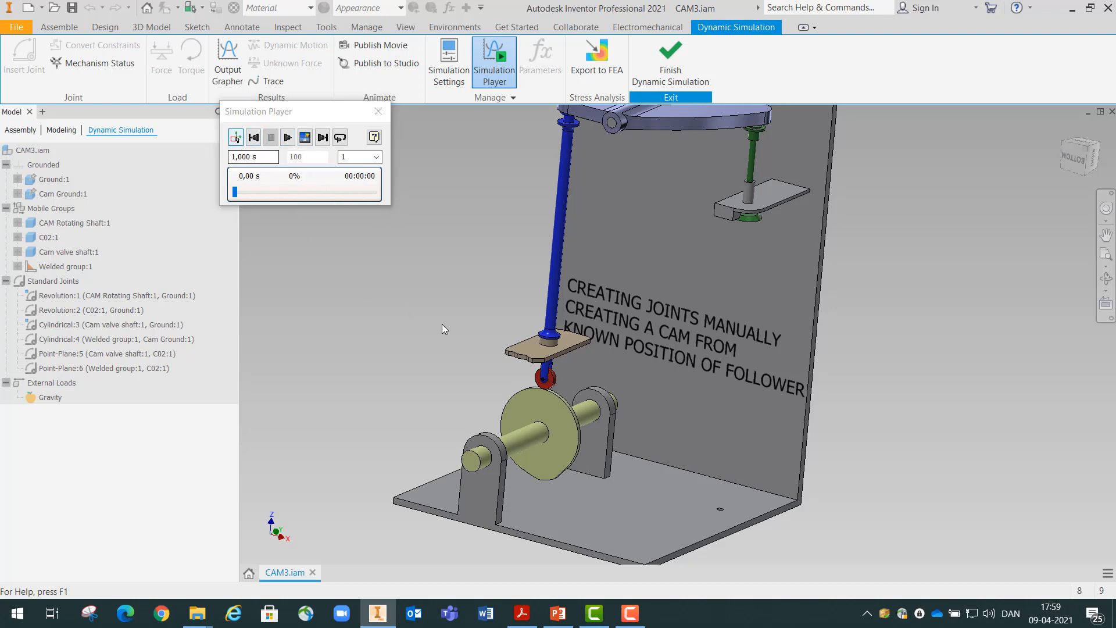
pyautogui.scroll(3, 524, 448)
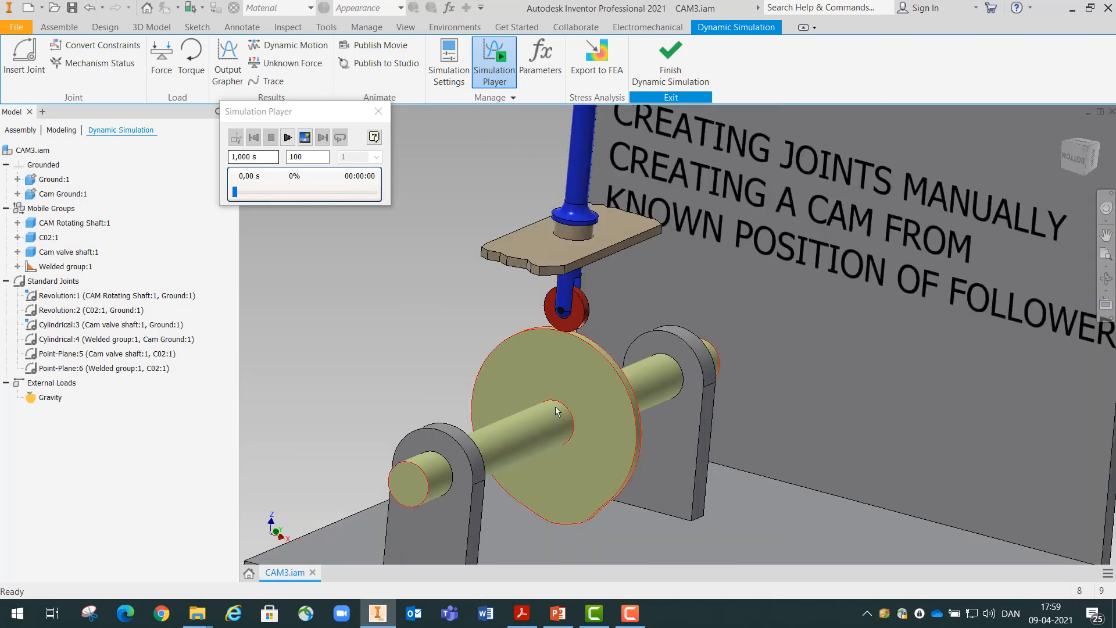
pyautogui.scroll(5, 543, 403)
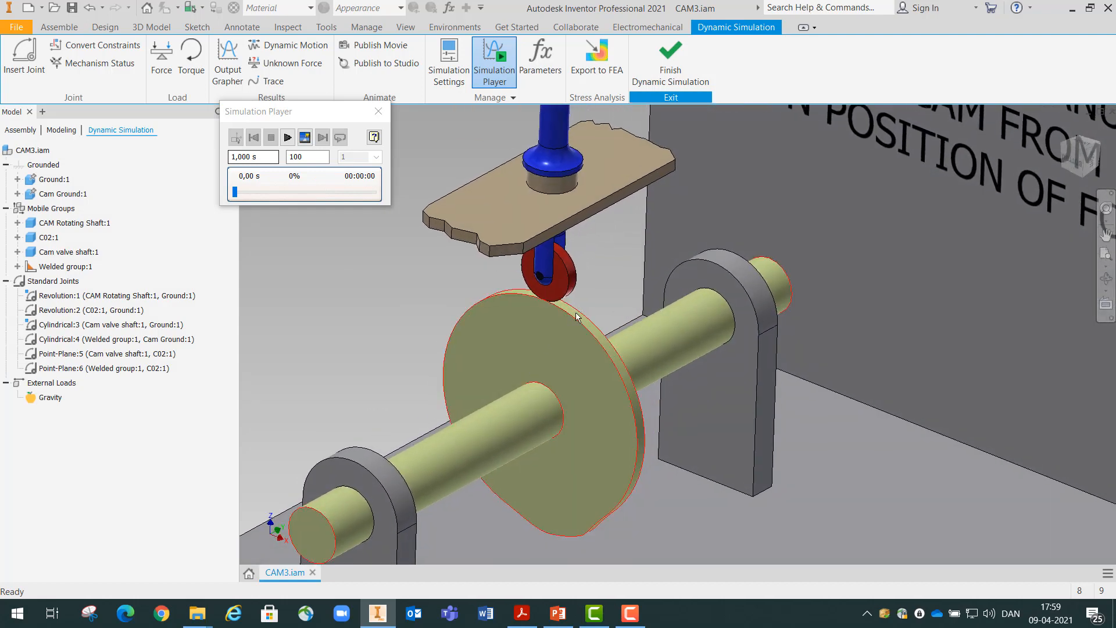
# Disable the imposed motion on the translational degree of freedom, dof 2 (T), of the Cylindrical:3 joint between cam valve shaft and ground
pyautogui.scroll(-5, 614, 378)
pyautogui.scroll(-3, 605, 365)
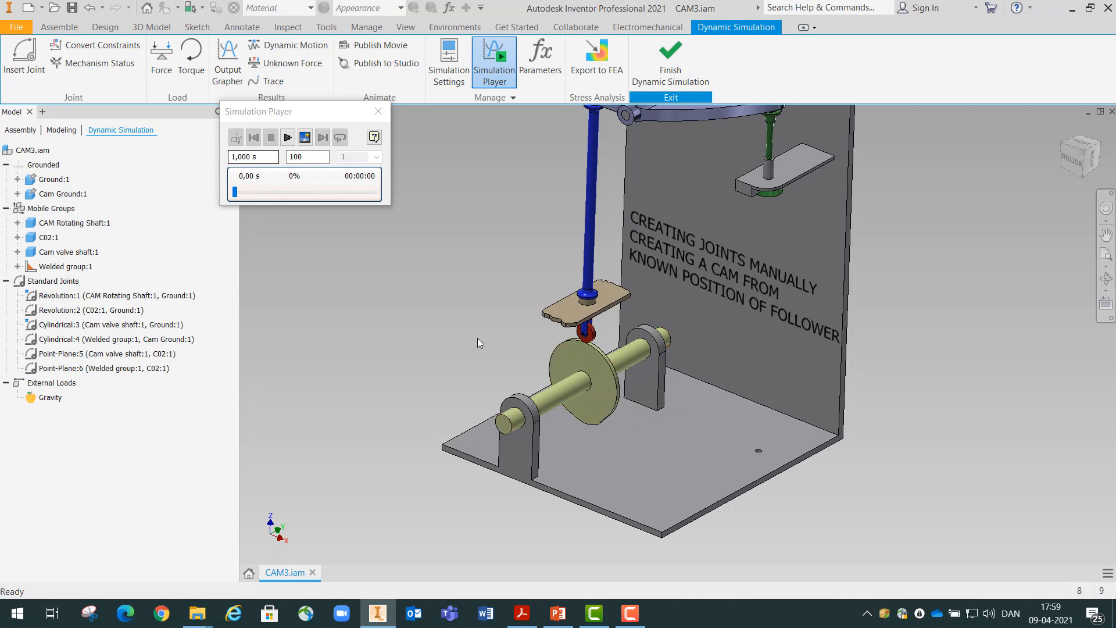
pyautogui.doubleClick(39, 327)
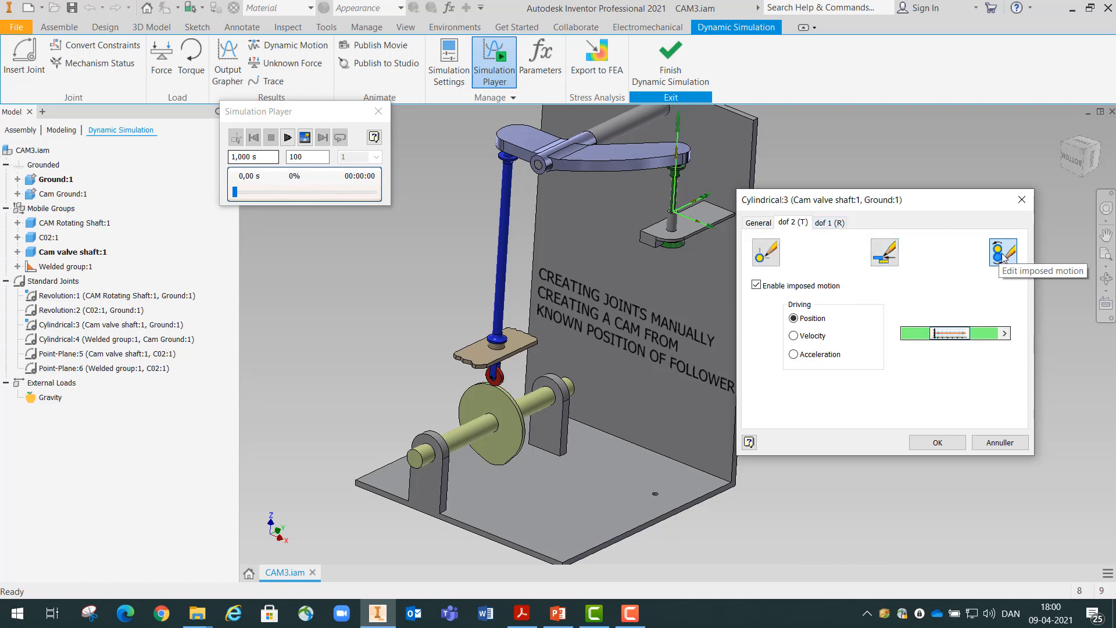
pyautogui.click(756, 285)
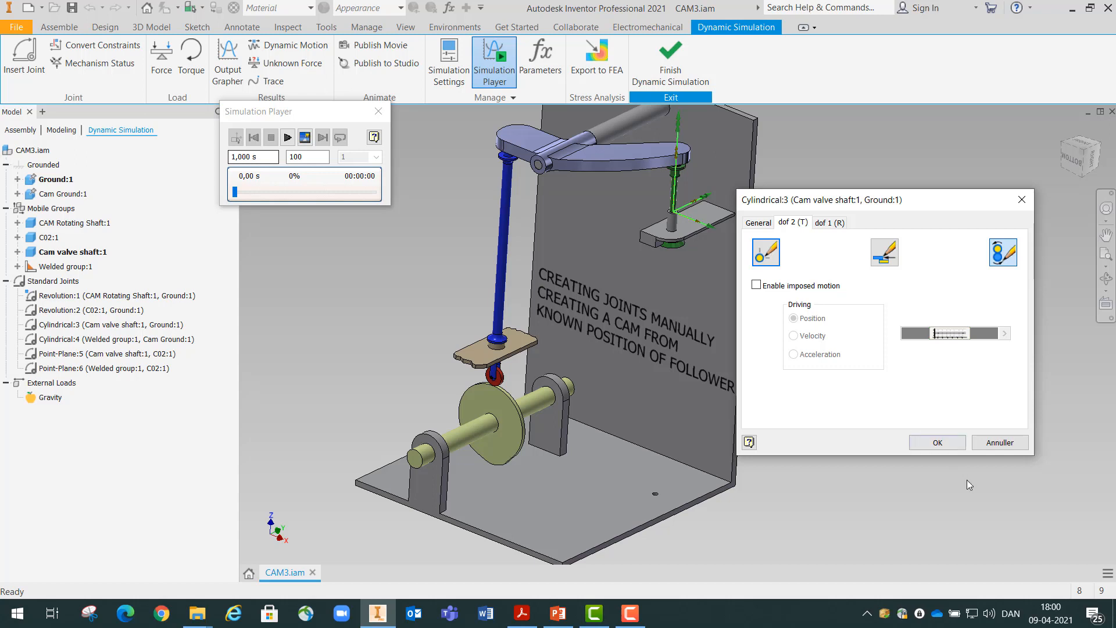
pyautogui.click(942, 444)
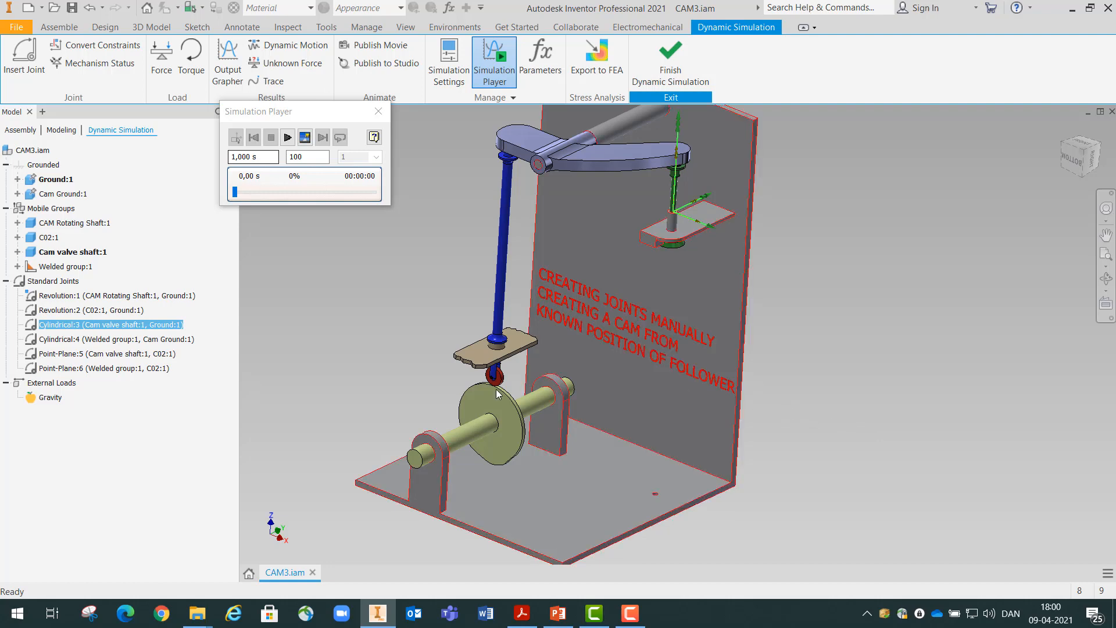
# Review the translational and general settings of the Cylindrical:3 joint, and close its properties without changes
pyautogui.click(47, 324)
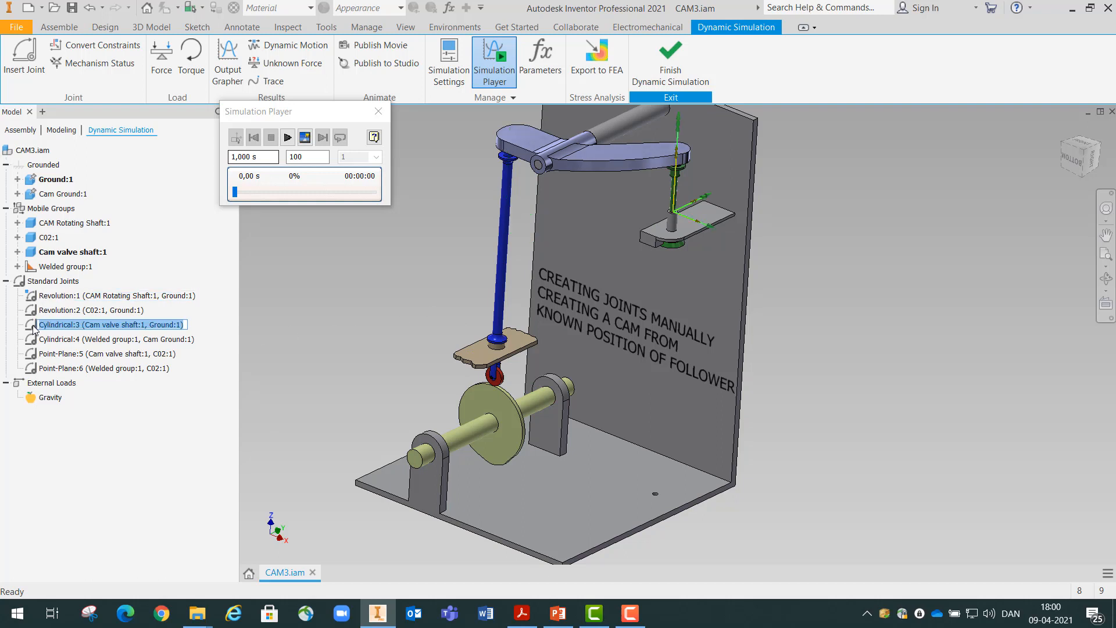
pyautogui.click(119, 329)
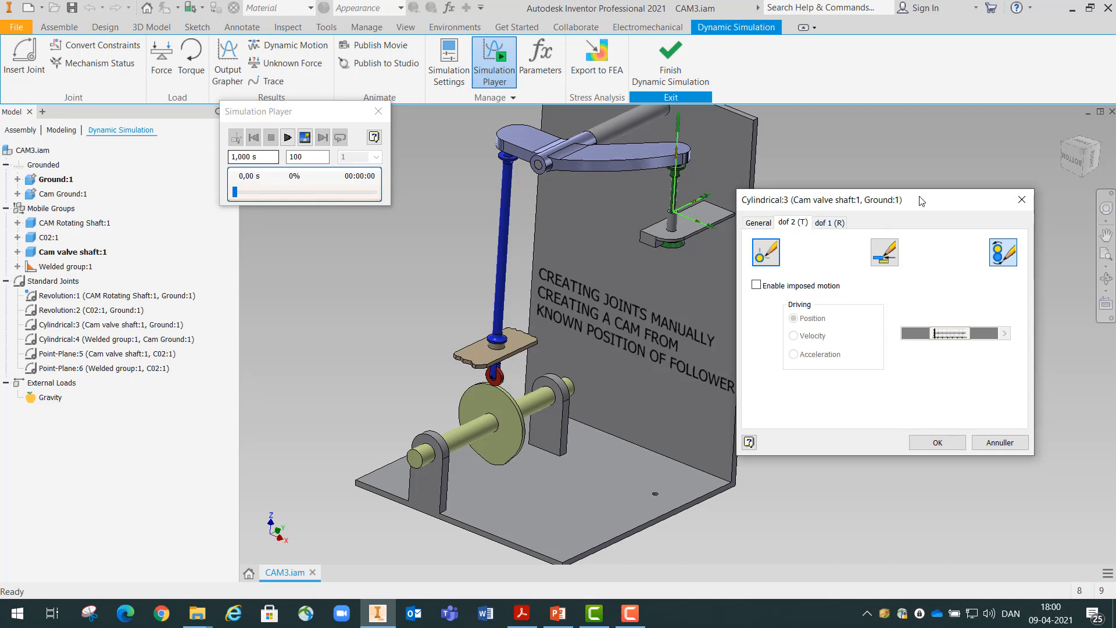
pyautogui.moveTo(922, 200); pyautogui.dragTo(869, 184)
pyautogui.click(707, 207)
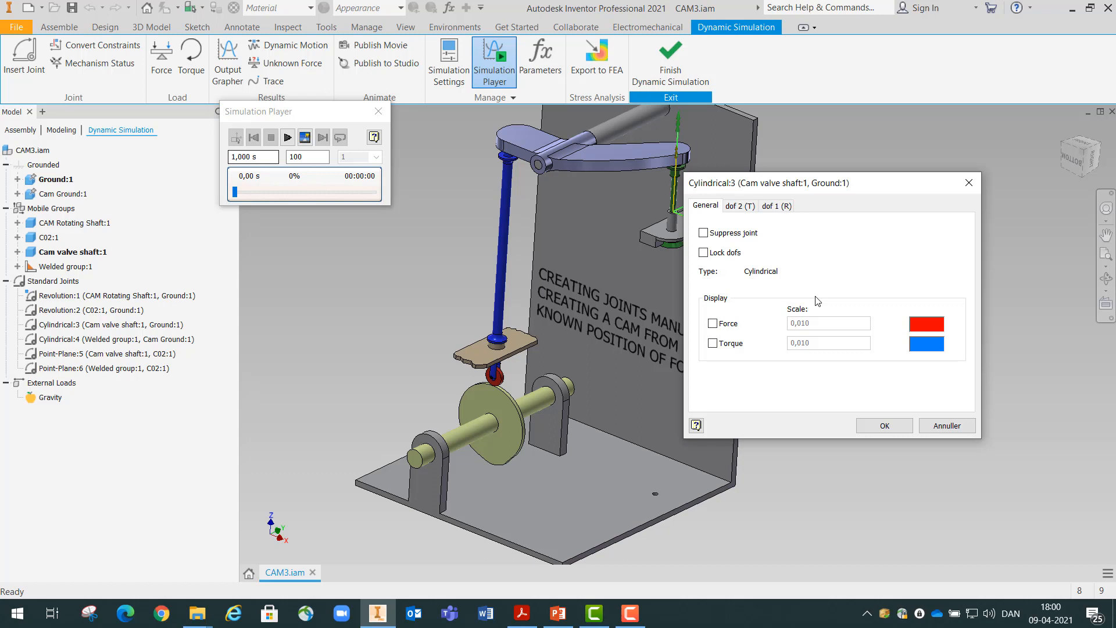
pyautogui.click(940, 425)
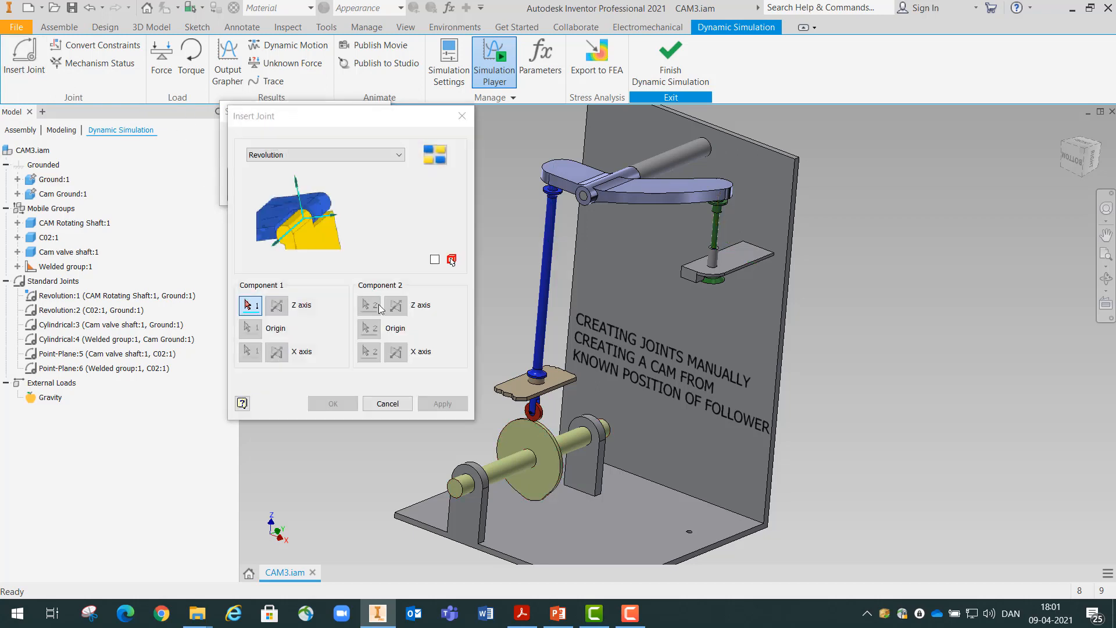
# Start inserting a Sliding: Cylinder Curve joint and select the cam's outer profile as the curve loop
pyautogui.moveTo(357, 120); pyautogui.dragTo(794, 213)
pyautogui.moveTo(886, 245); pyautogui.dragTo(911, 233)
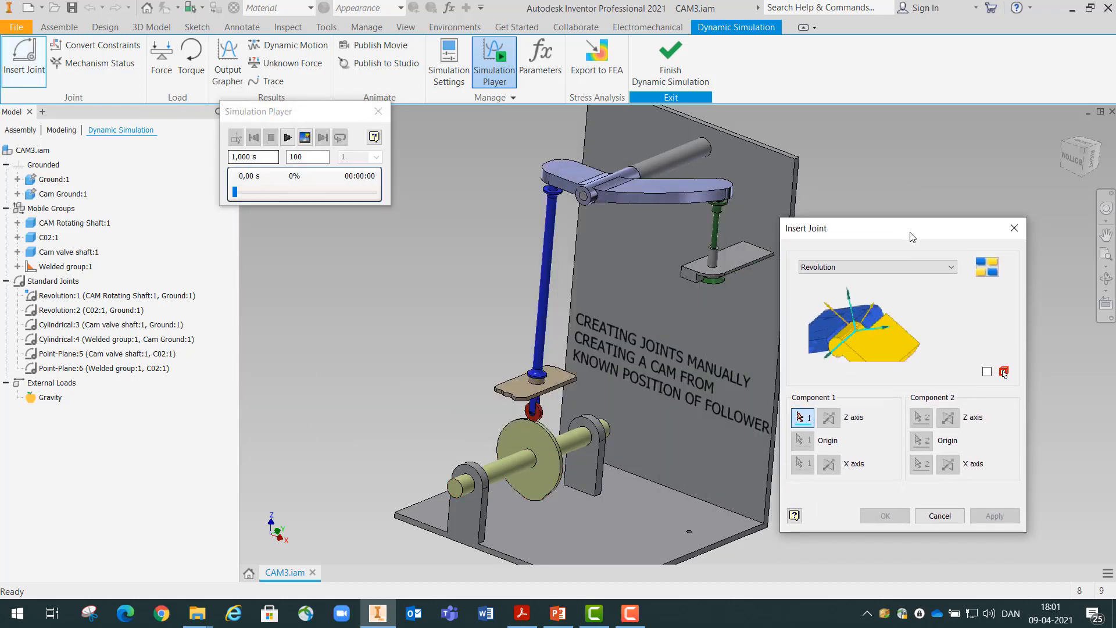
pyautogui.moveTo(735, 252); pyautogui.dragTo(715, 211, button='middle')
pyautogui.scroll(-1, 715, 210)
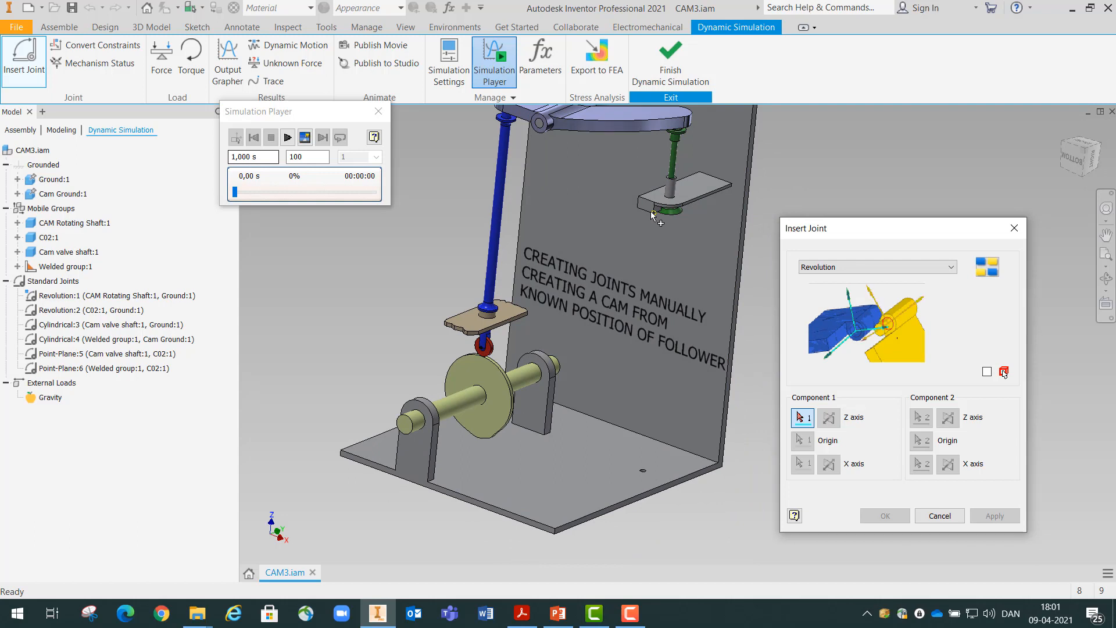
pyautogui.click(948, 268)
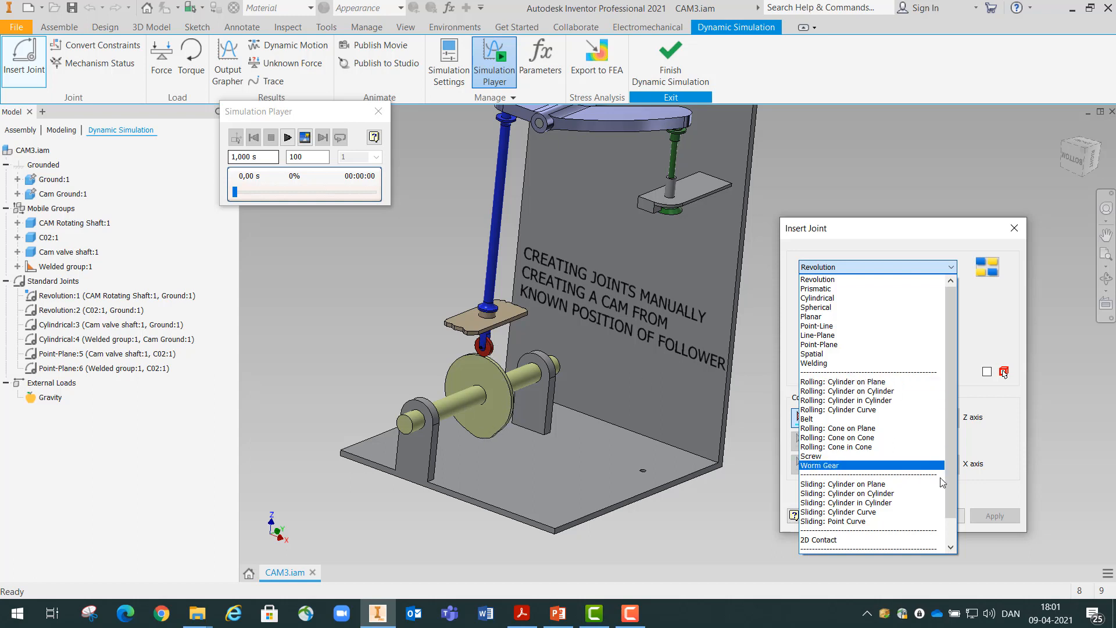
pyautogui.click(851, 513)
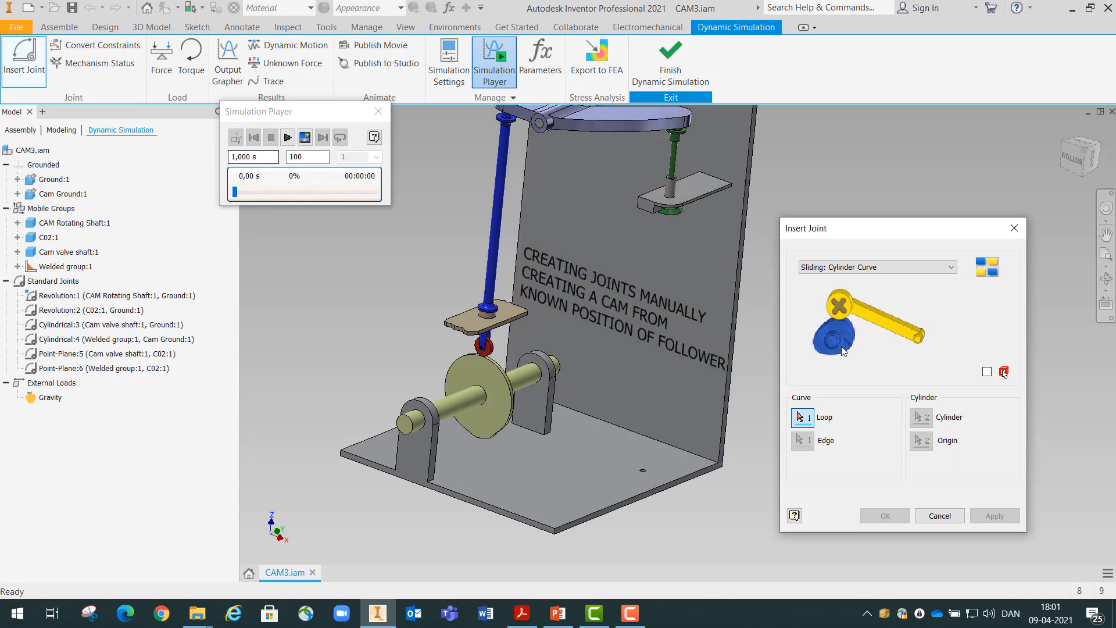
pyautogui.click(501, 373)
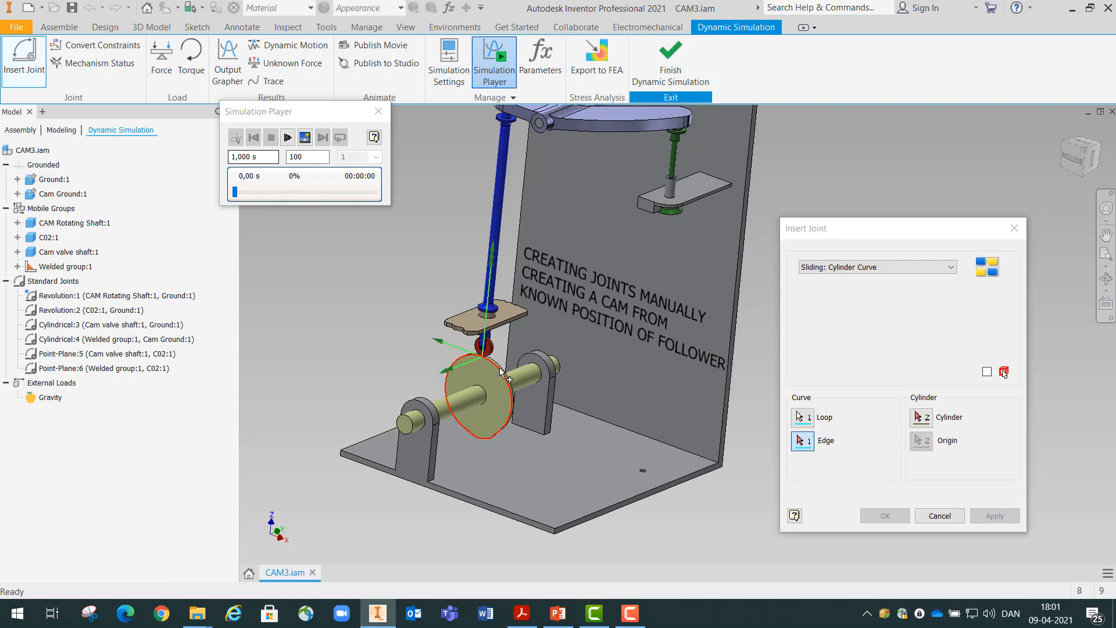
# Use the roller's circular edge as the joint's cylinder and create the sliding joint between cam and roller
pyautogui.click(920, 418)
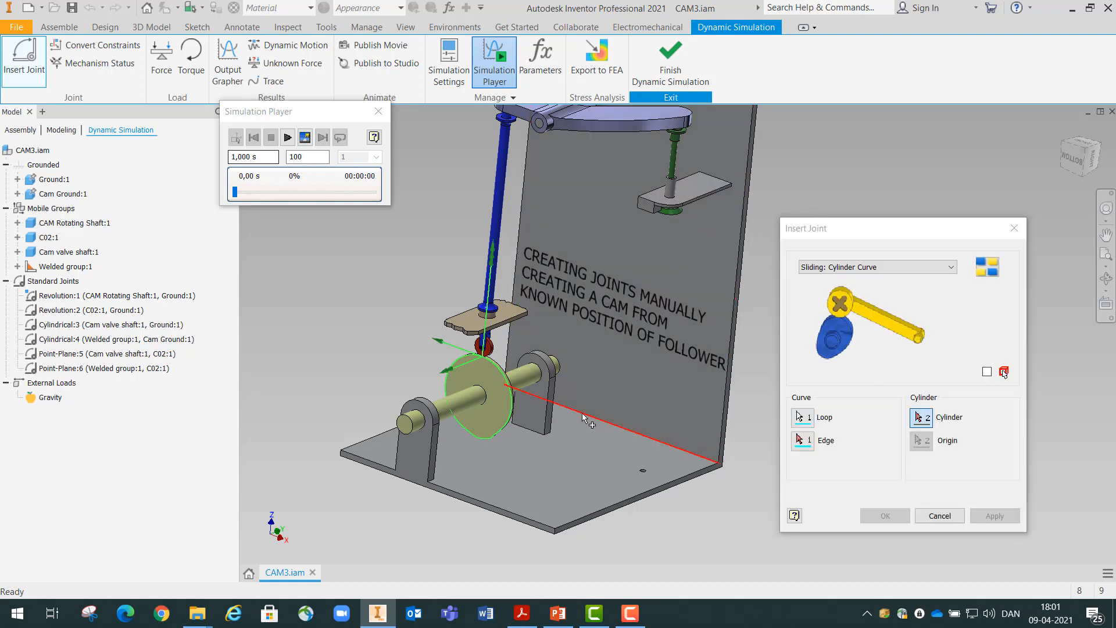
pyautogui.scroll(-8, 573, 419)
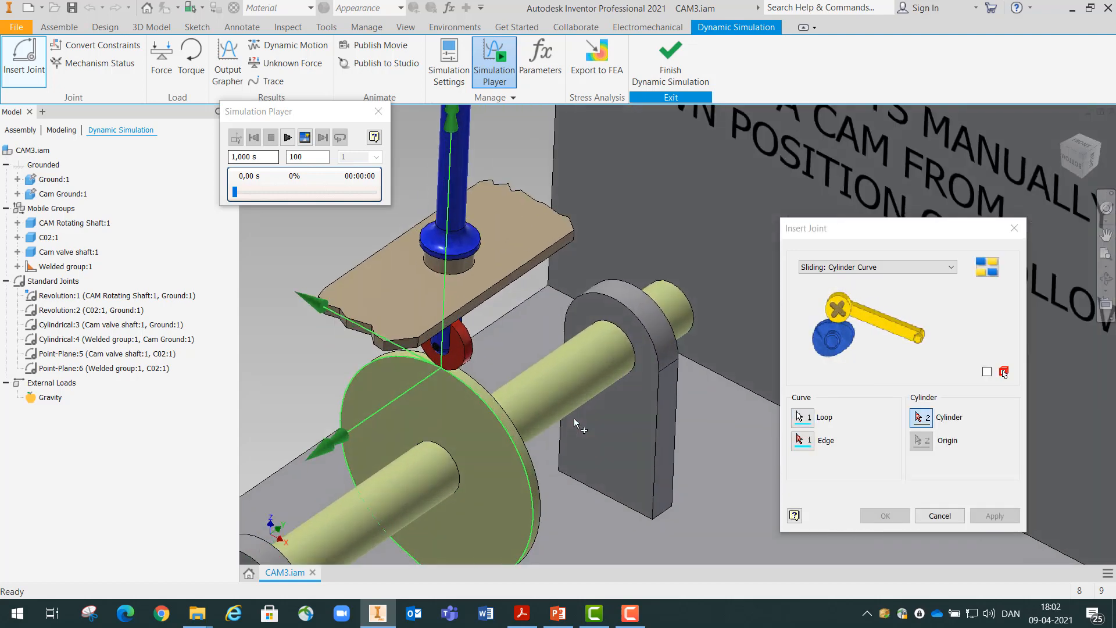
pyautogui.scroll(-2, 575, 417)
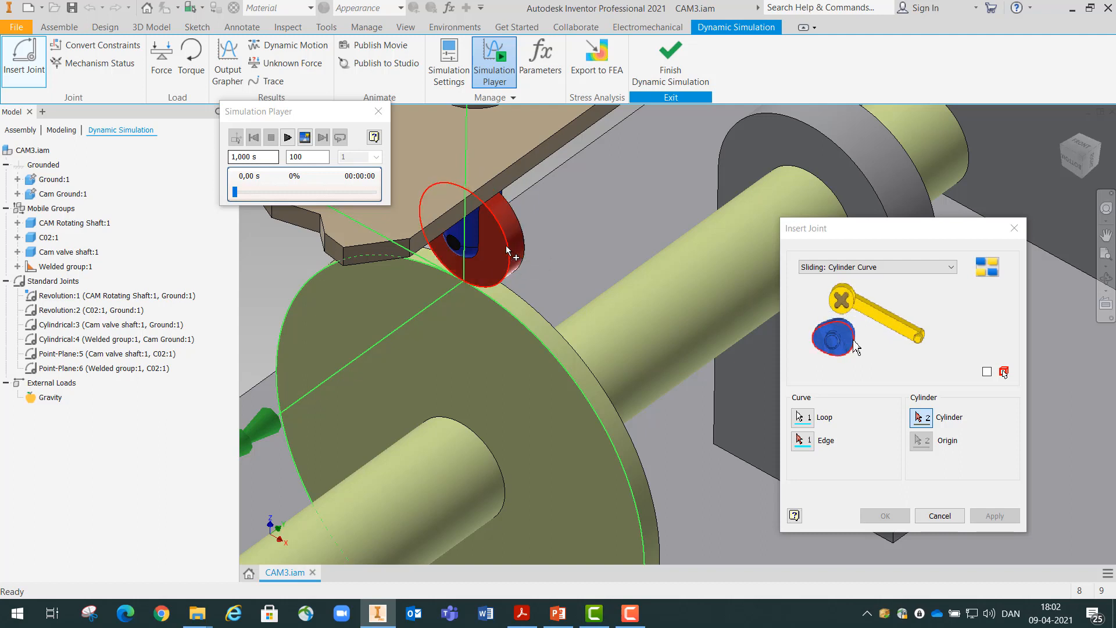
pyautogui.click(508, 251)
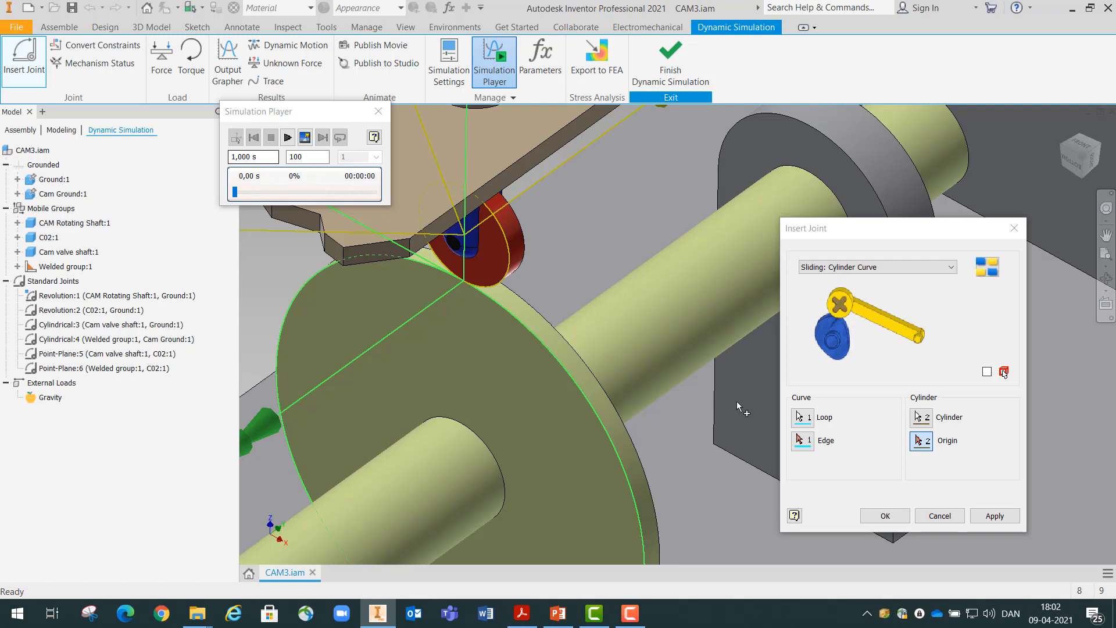
pyautogui.click(880, 517)
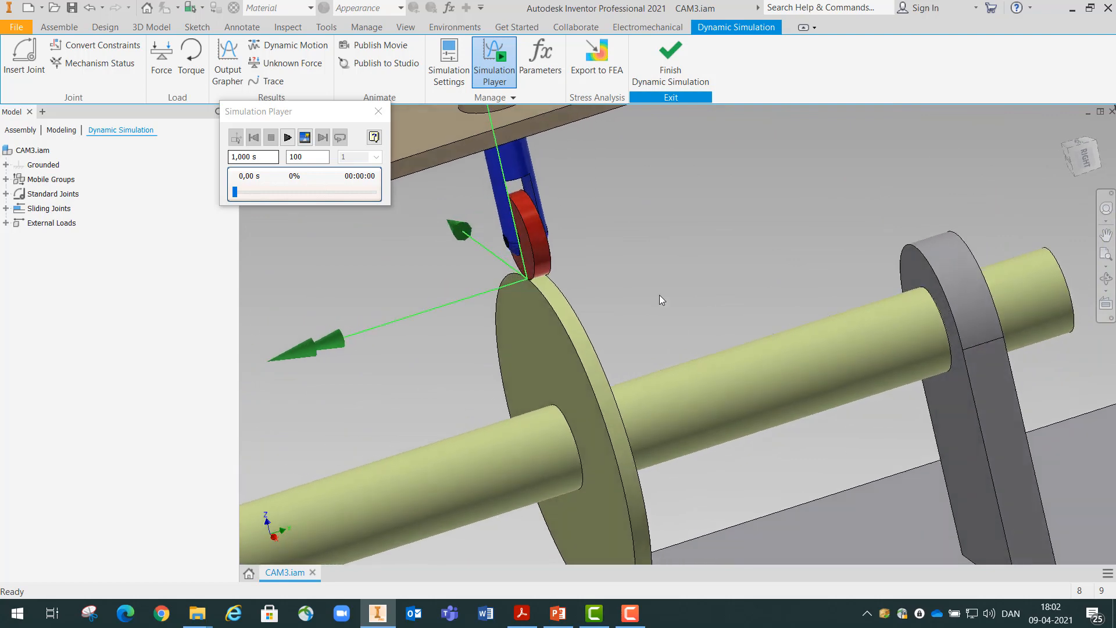
# Test the new sliding joint by running the simulation, dismiss the warning and return to construction mode
pyautogui.click(288, 139)
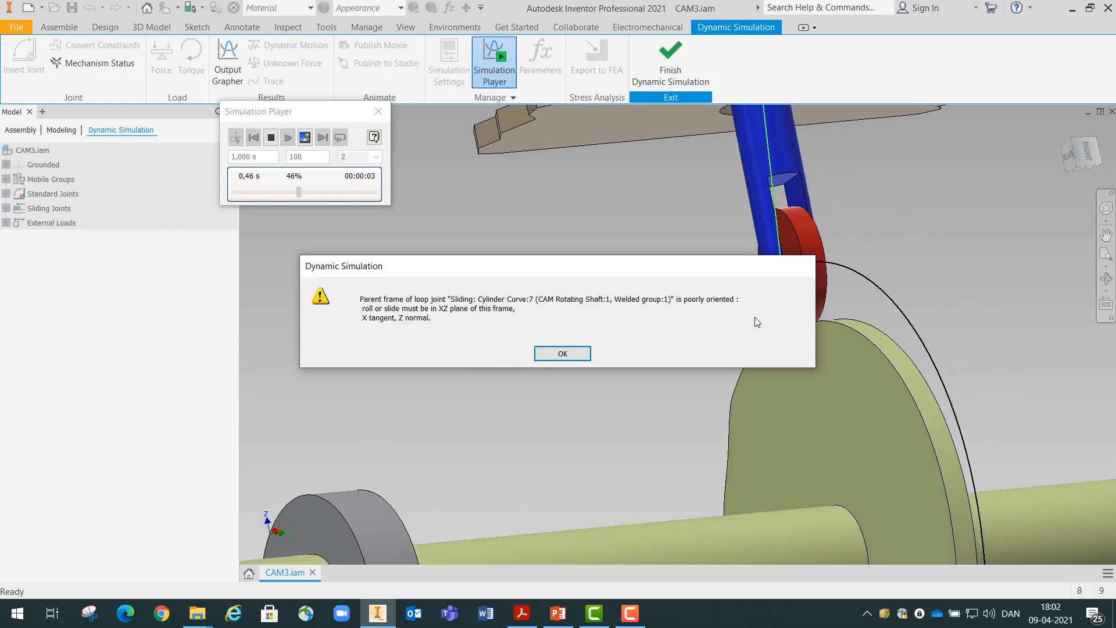
pyautogui.click(562, 354)
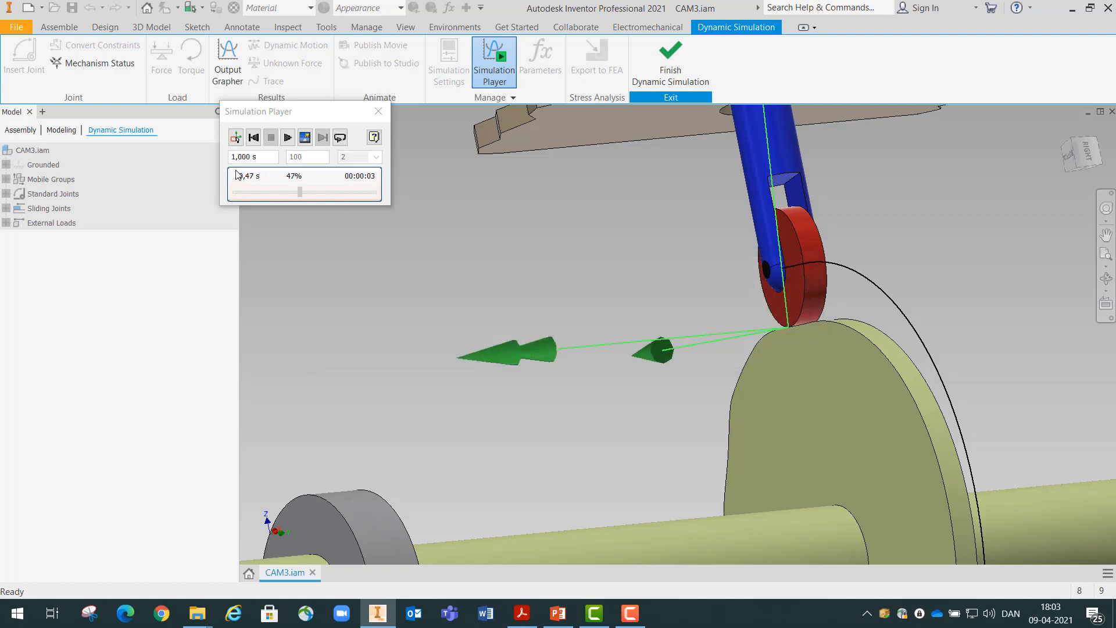
pyautogui.click(236, 138)
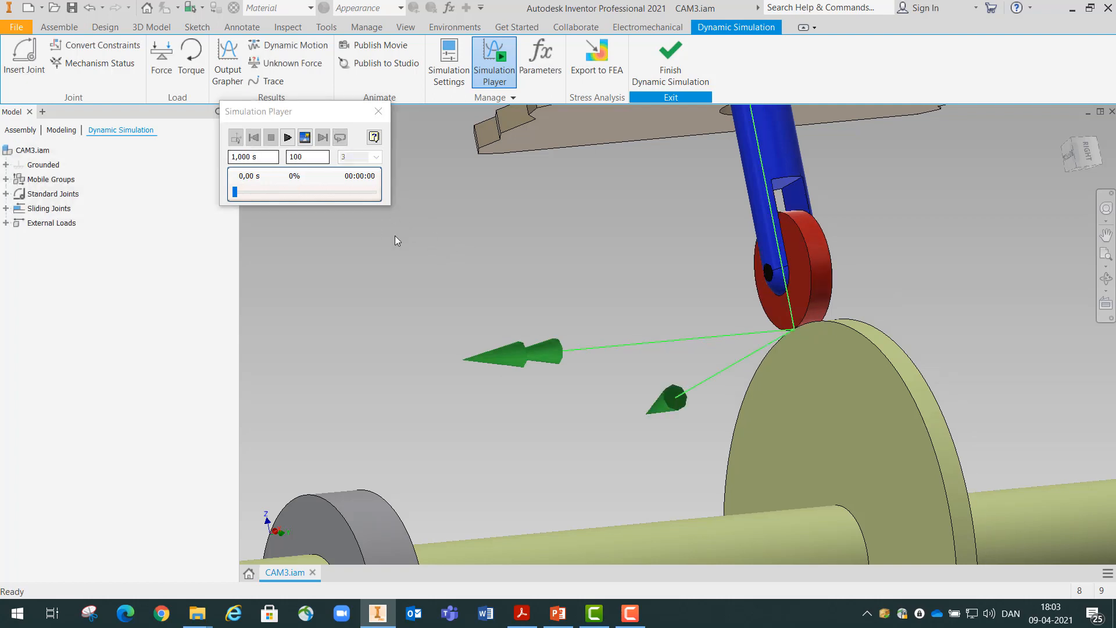
# Lock the rotational degree of freedom, dof 1 (R), of the Cylindrical:4 joint between the welded follower group and the cam ground
pyautogui.click(6, 194)
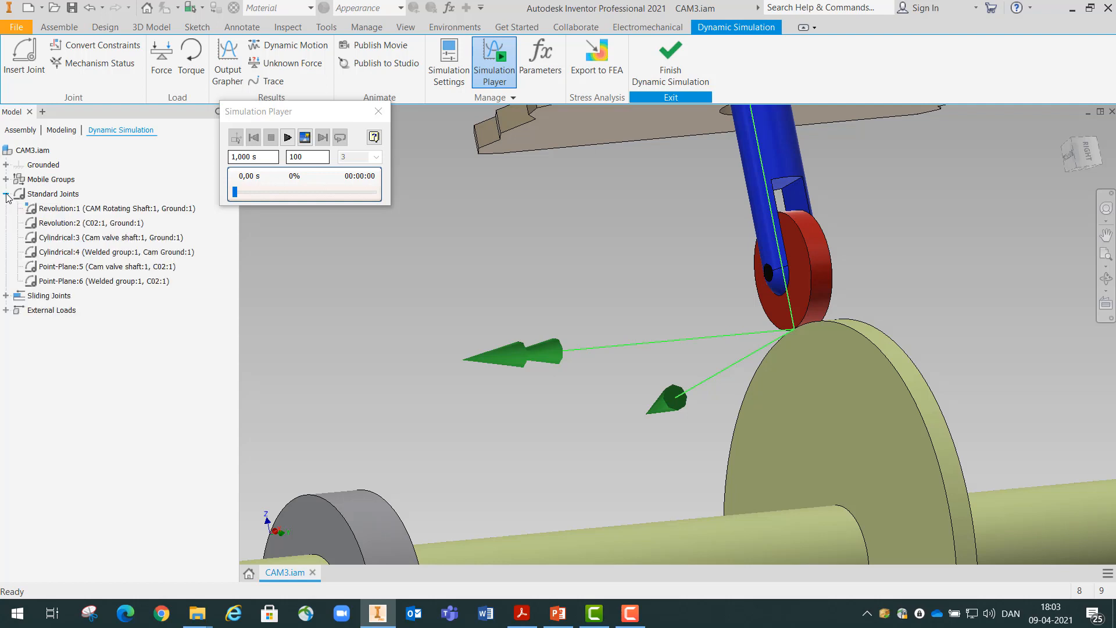
pyautogui.click(49, 255)
pyautogui.scroll(-5, 478, 307)
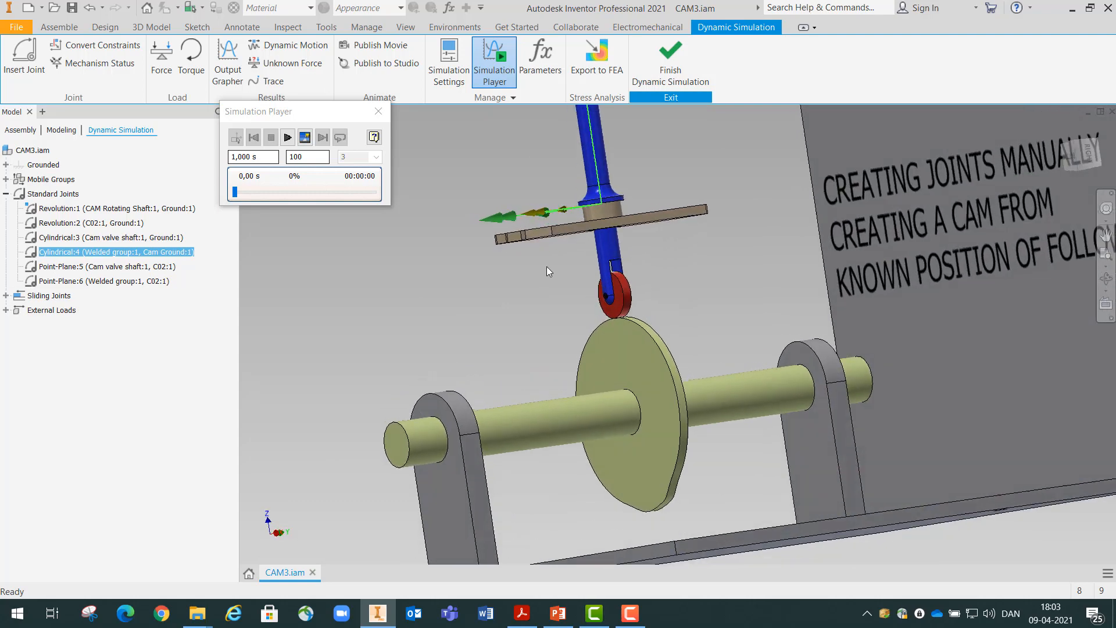
pyautogui.doubleClick(32, 254)
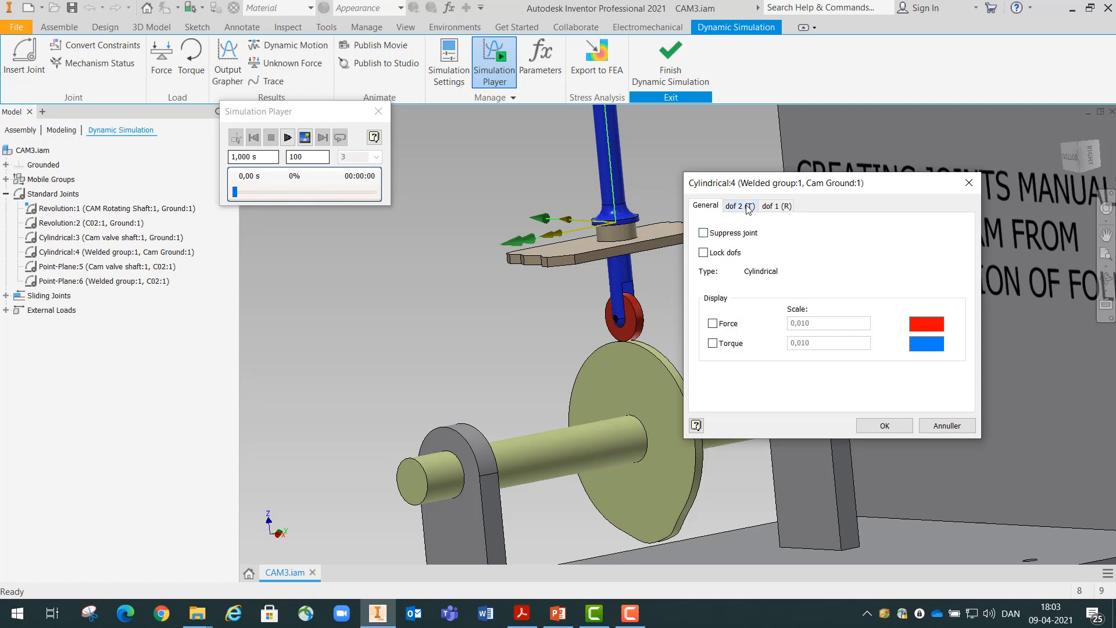
pyautogui.click(778, 207)
pyautogui.scroll(-5, 569, 319)
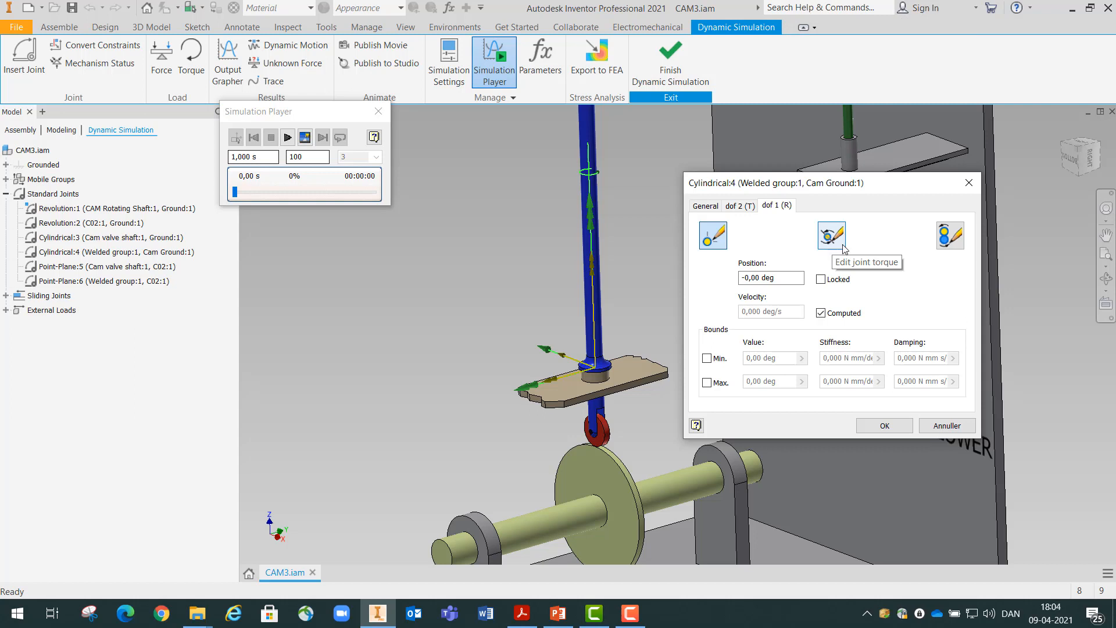
pyautogui.click(821, 279)
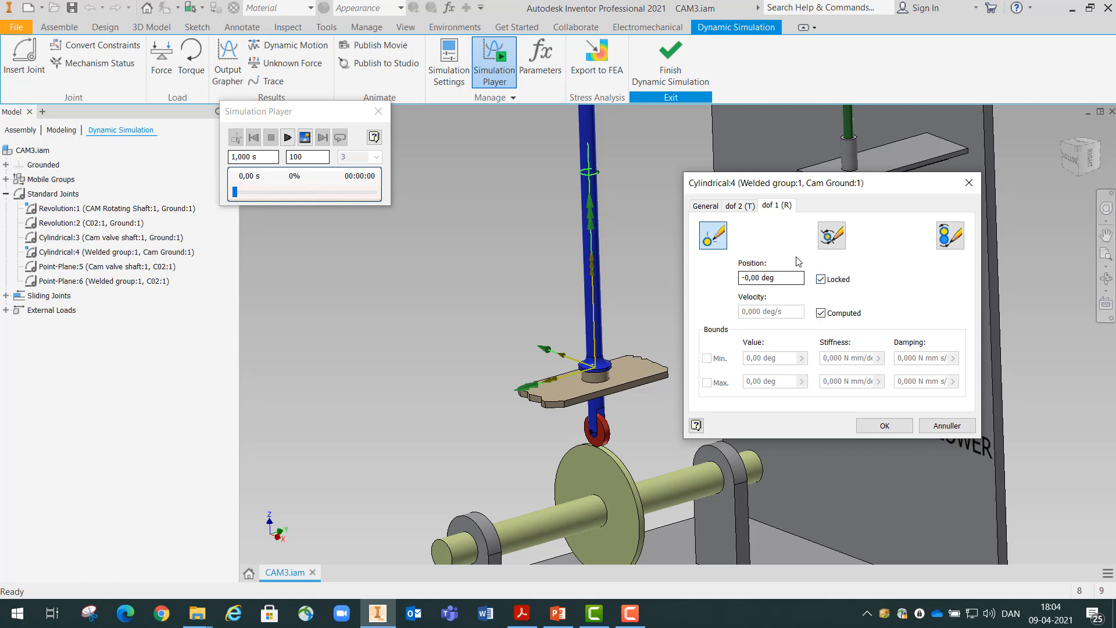
pyautogui.click(884, 426)
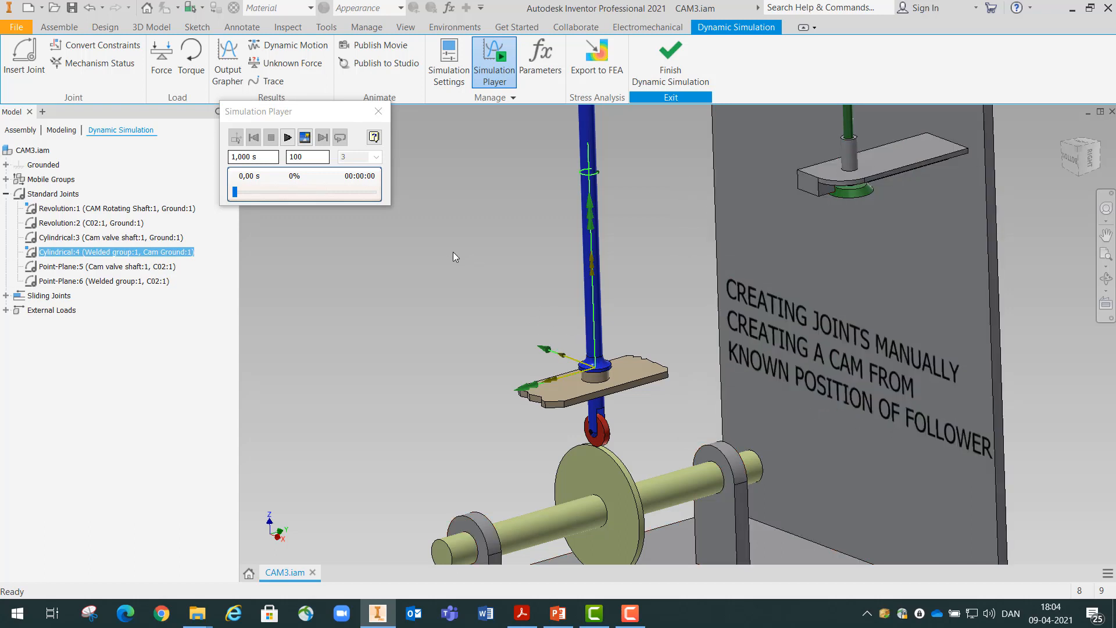
# Run the simulation despite the locked degrees of freedom, and replay it from the start with the whole mechanism in view
pyautogui.click(287, 137)
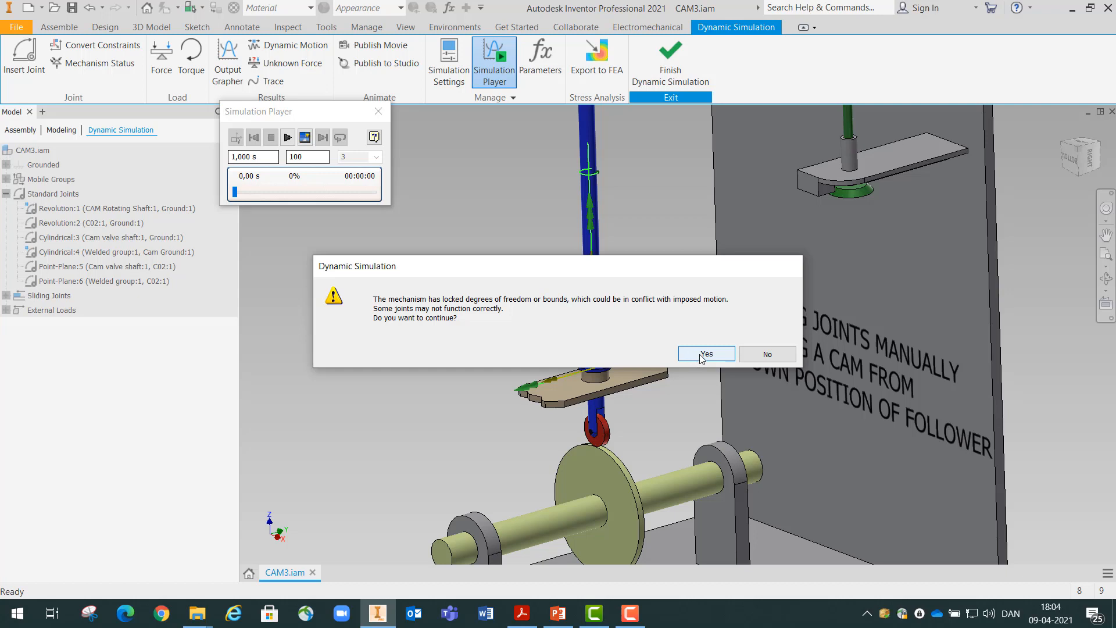
pyautogui.click(703, 356)
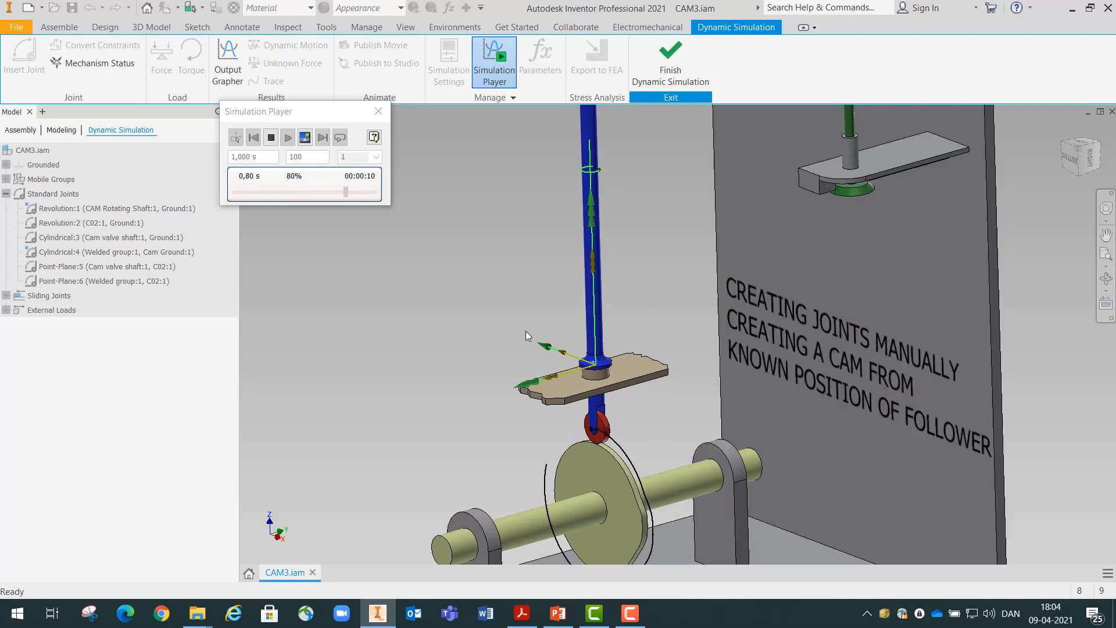
pyautogui.scroll(-3, 526, 330)
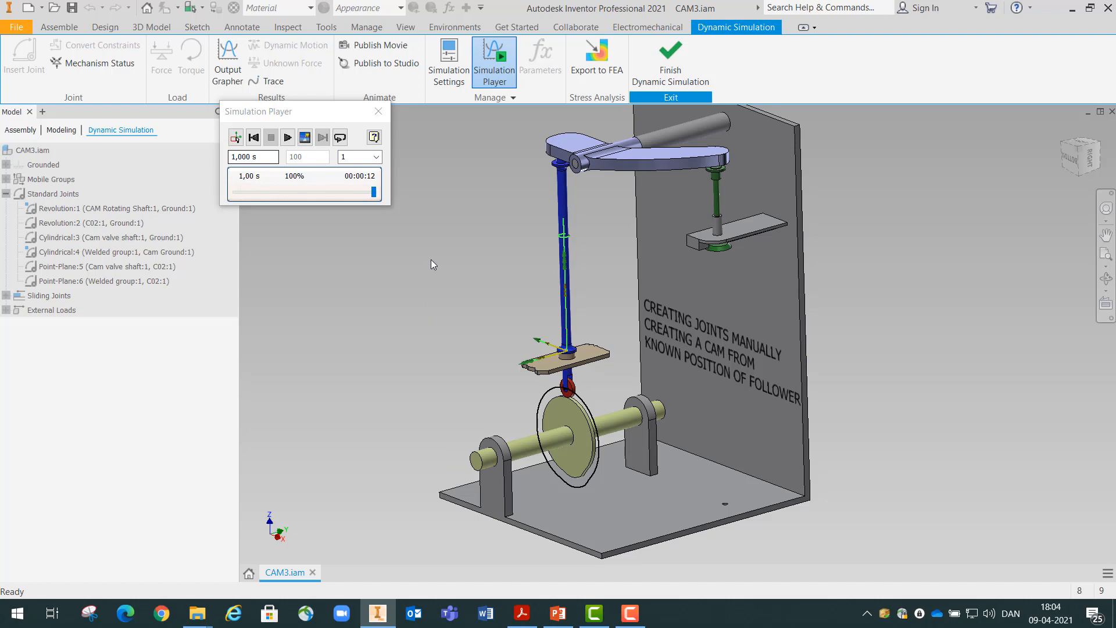
pyautogui.click(287, 137)
pyautogui.click(253, 137)
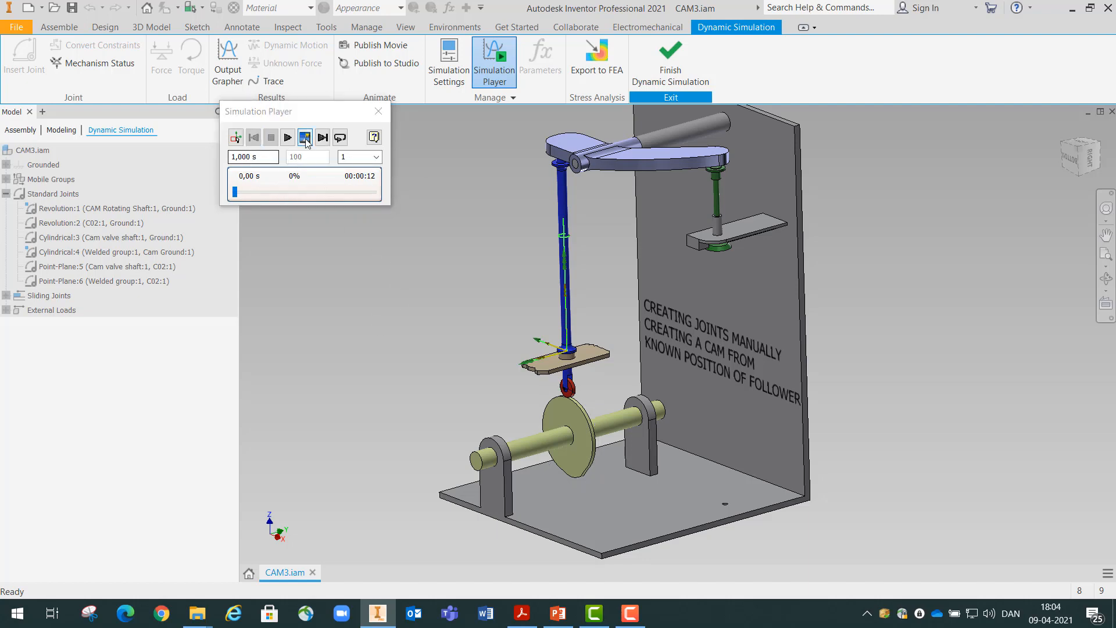
pyautogui.click(288, 137)
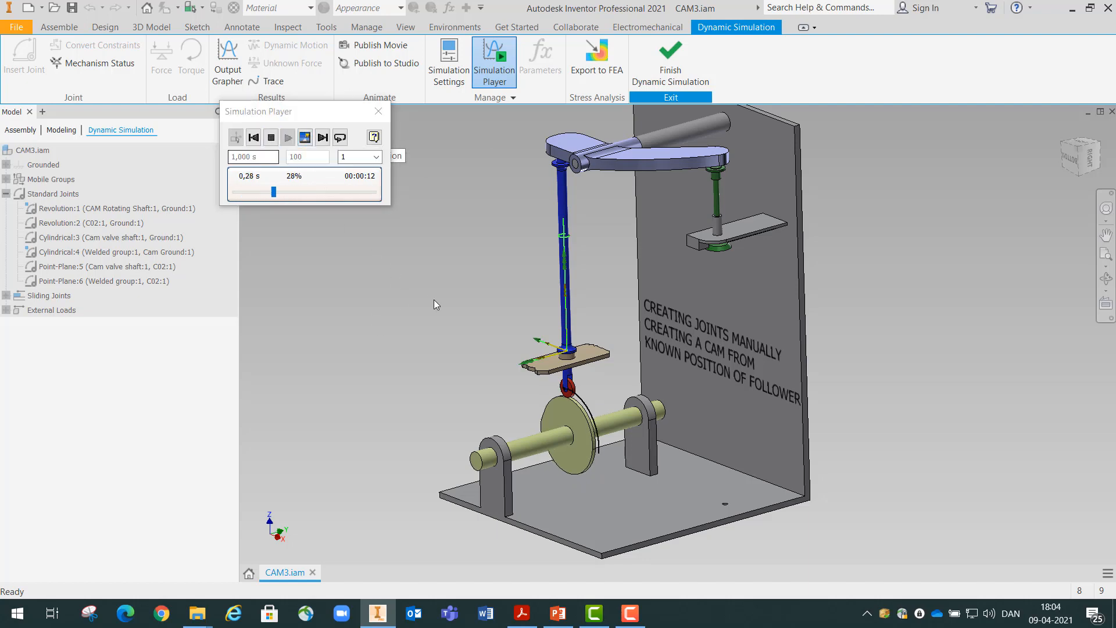